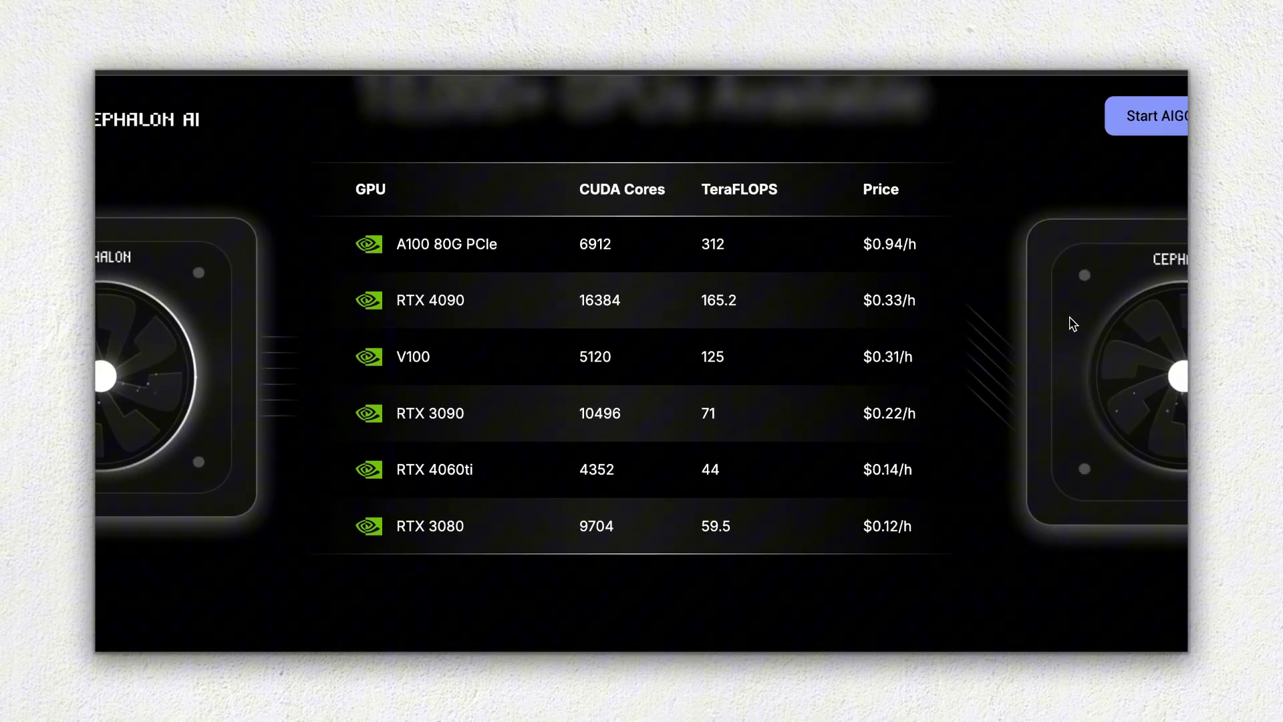
Step: Scroll past the GPU pricing table, payout features and DePIN cards to the five-star reviews
scroll(1073, 324, down, 10)
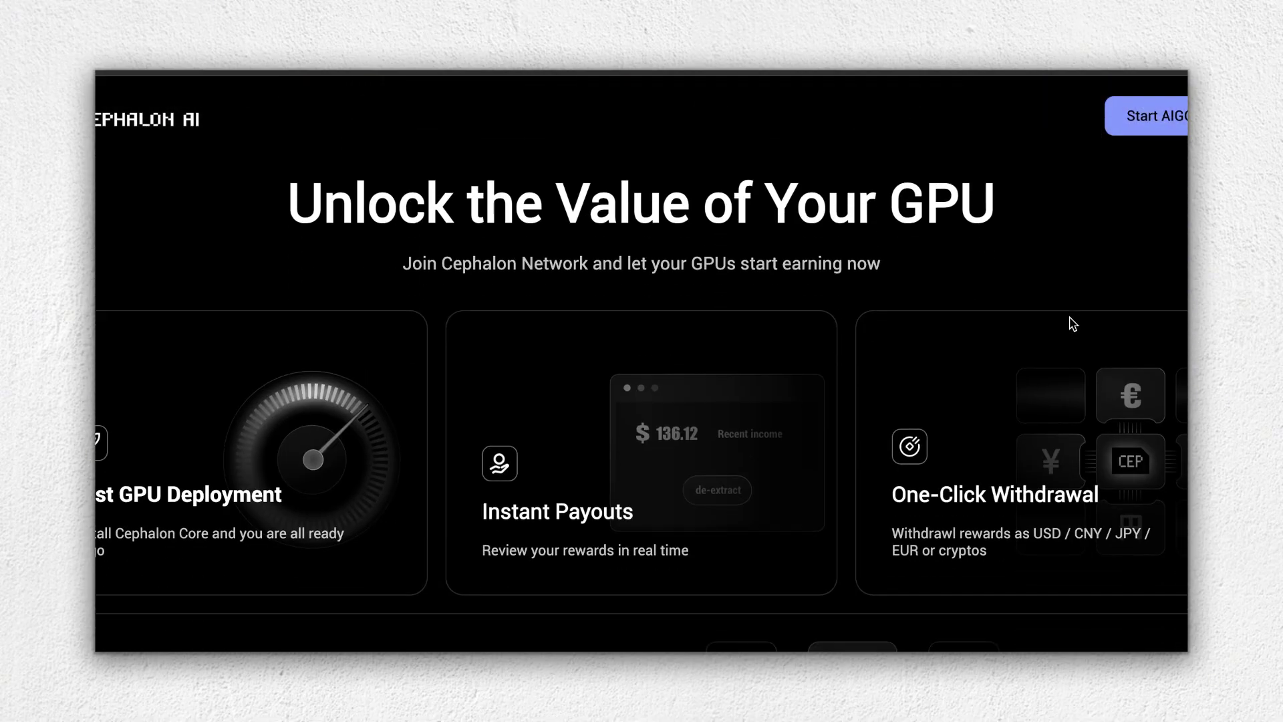
scroll(1070, 318, down, 8)
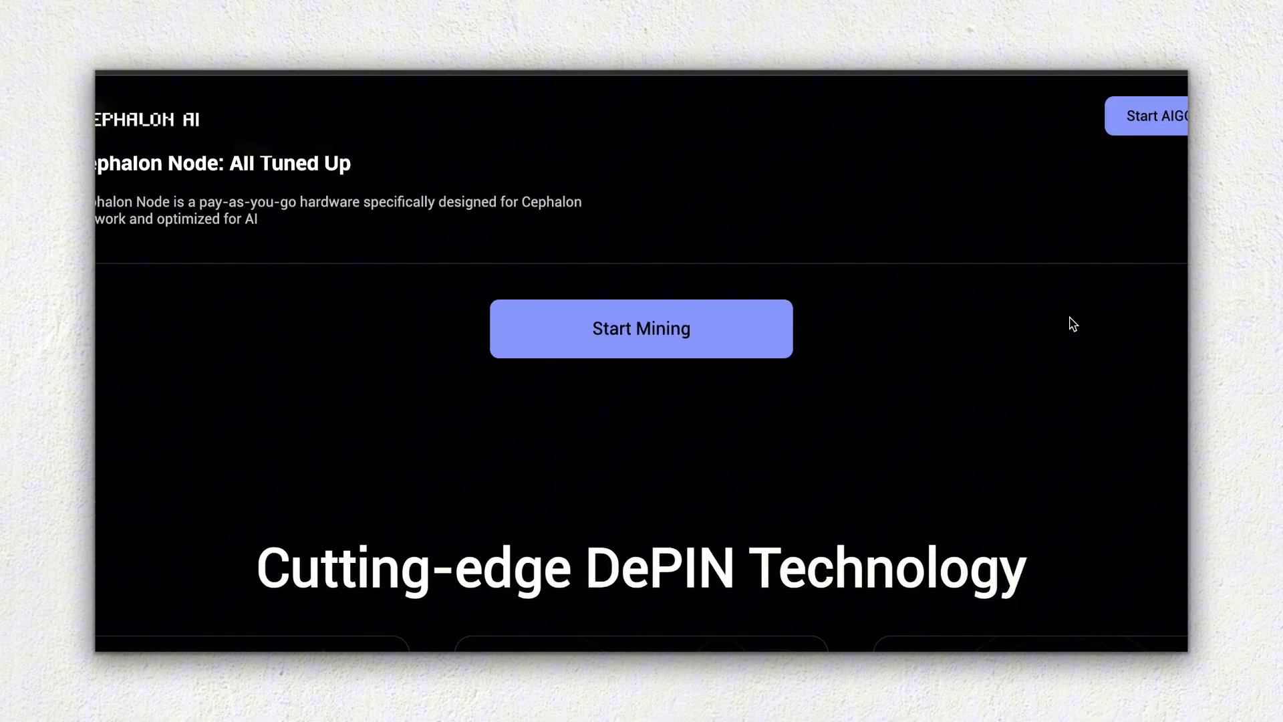
scroll(1072, 324, down, 8)
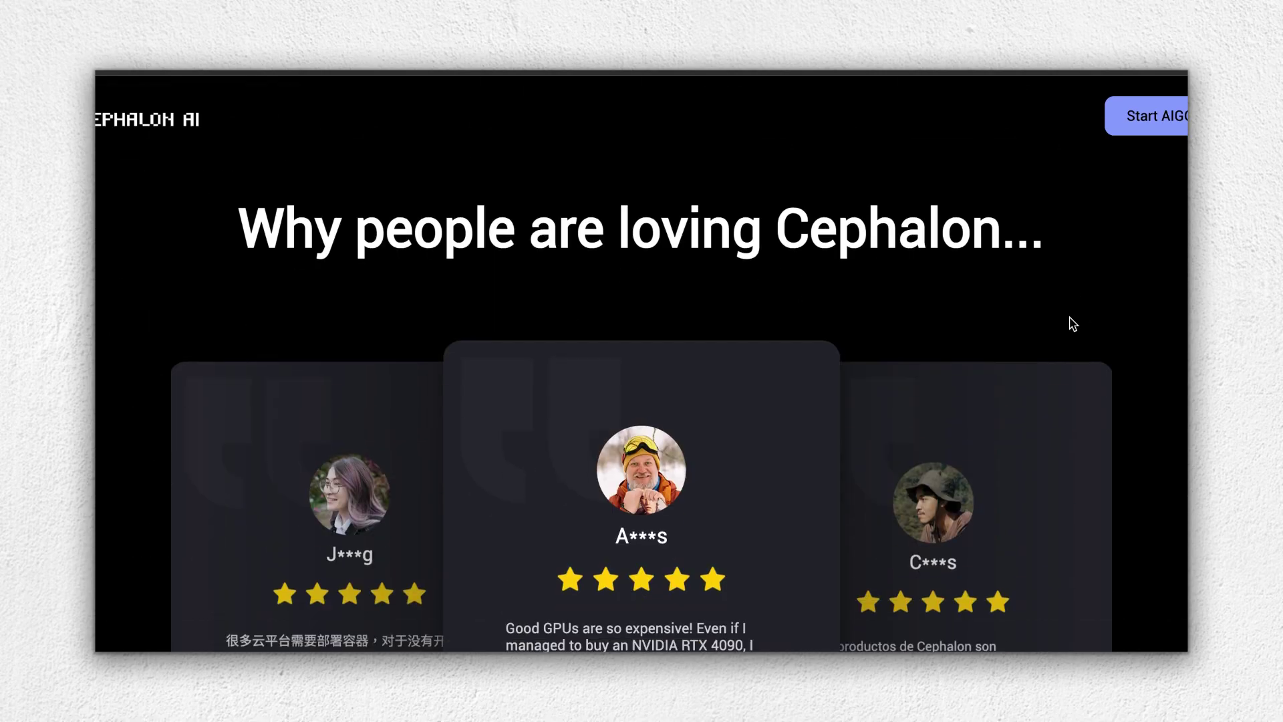
scroll(1072, 324, down, 10)
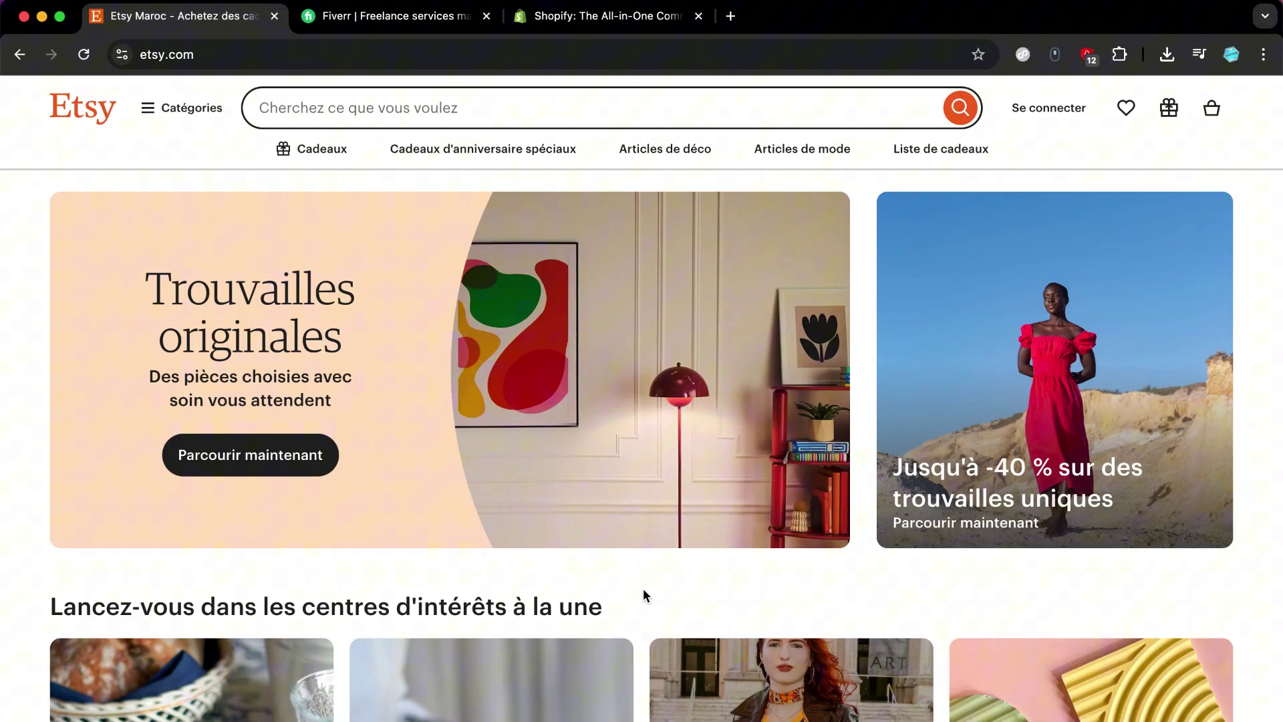
Step: Switch to the Fiverr homepage tab, then on to the Shopify homepage tab
click(401, 24)
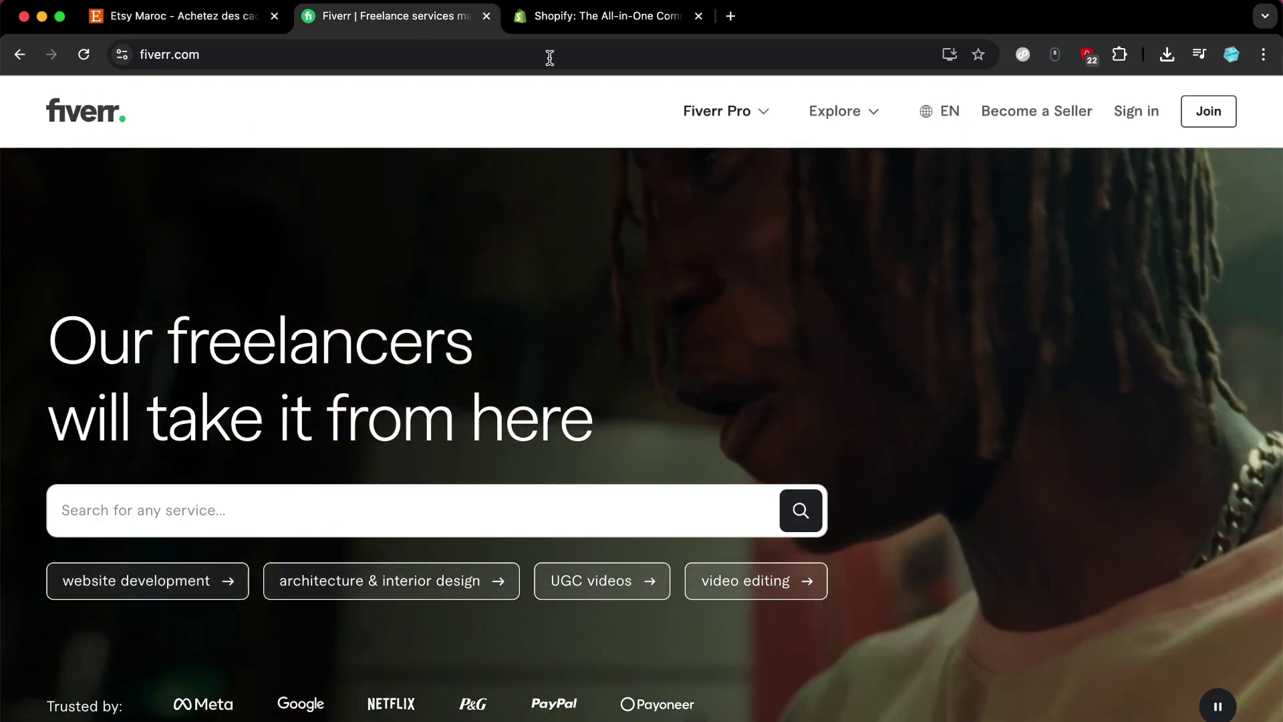
click(565, 25)
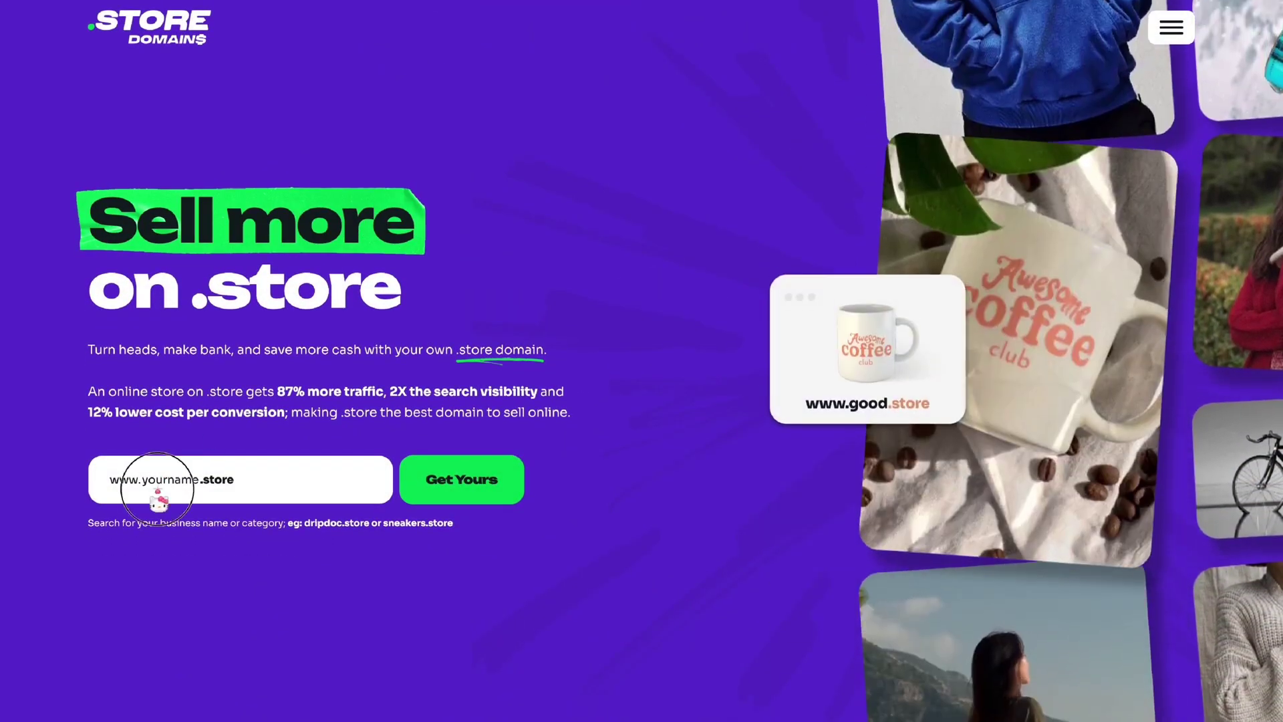
Step: Enter 'enterdomain' in the .store domain search and briefly highlight the '87% more traffic' claim
click(159, 498)
text(enterdomain)
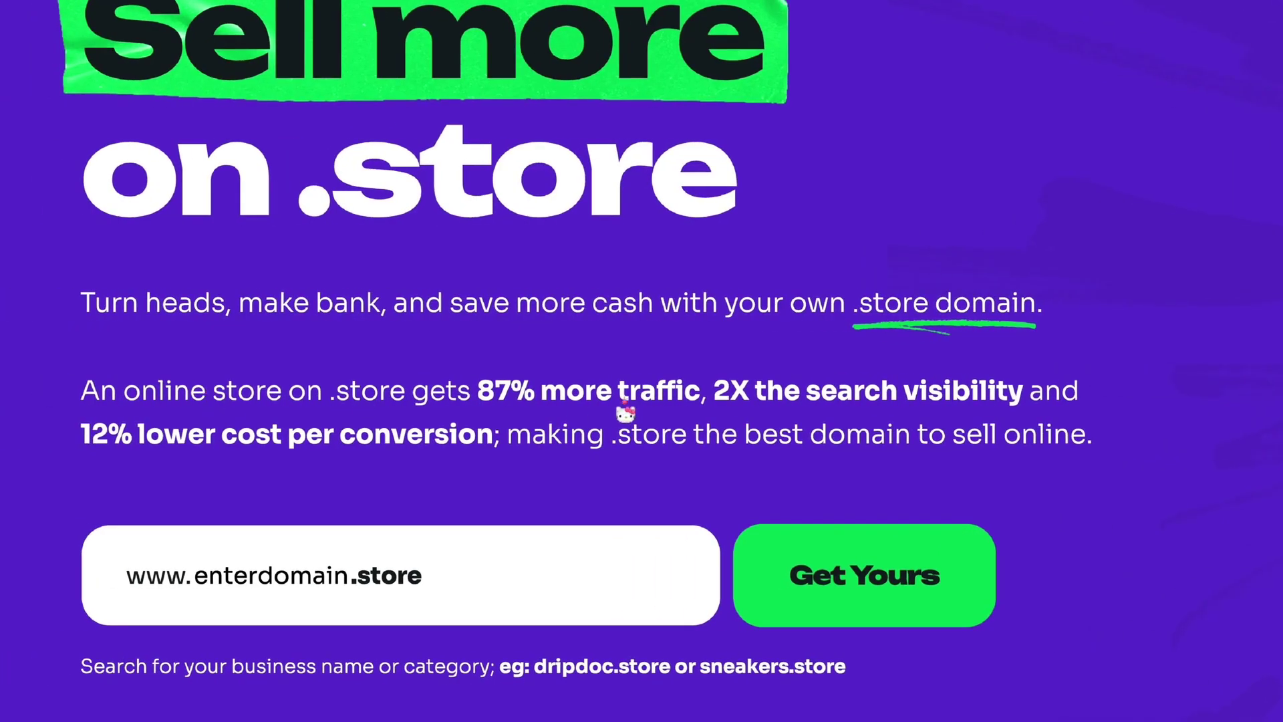
drag(277, 392, 336, 399)
drag(597, 401, 688, 411)
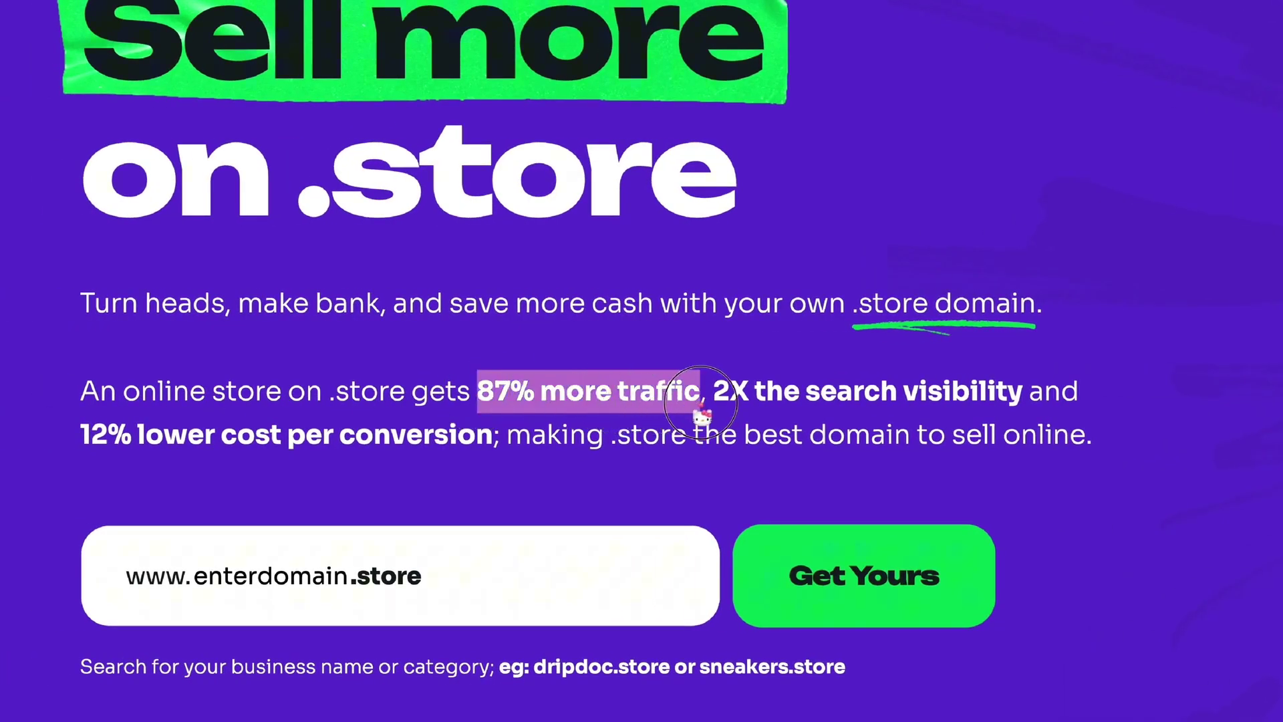
click(722, 413)
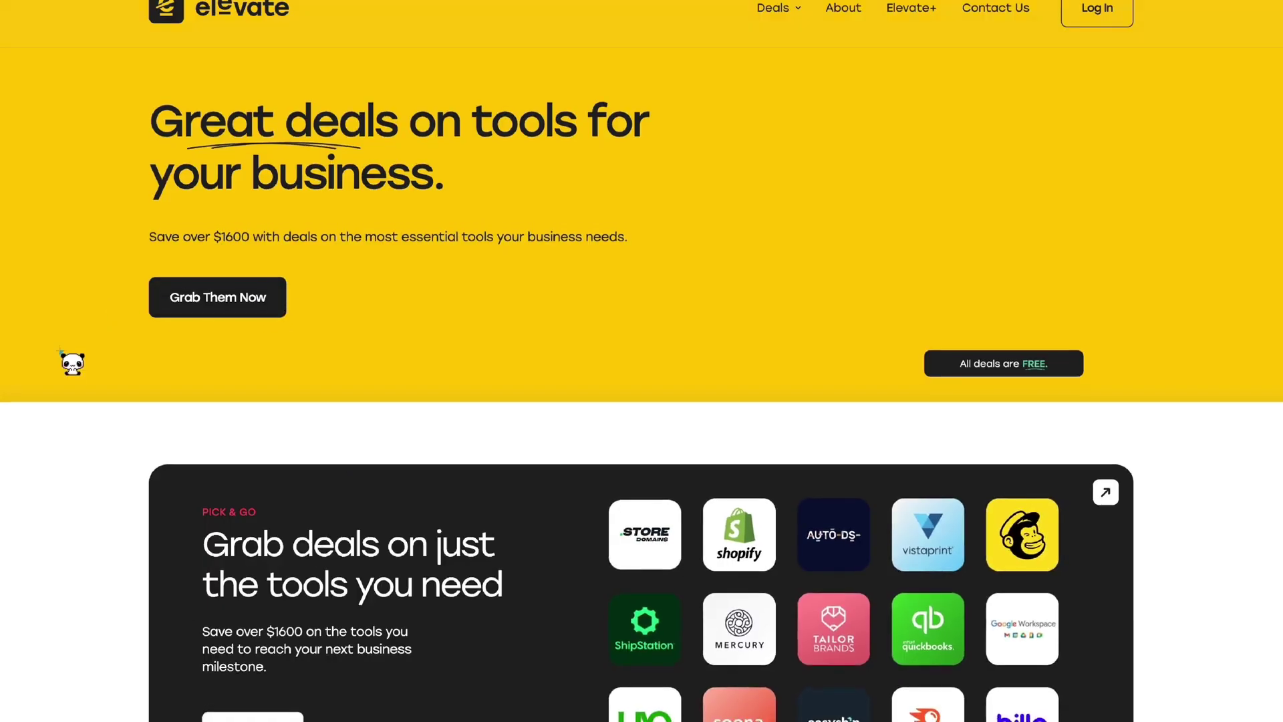
Step: Open Elevate.store's Get Deals page and scroll down to the Pick & Go deals
scroll(71, 361, down, 3)
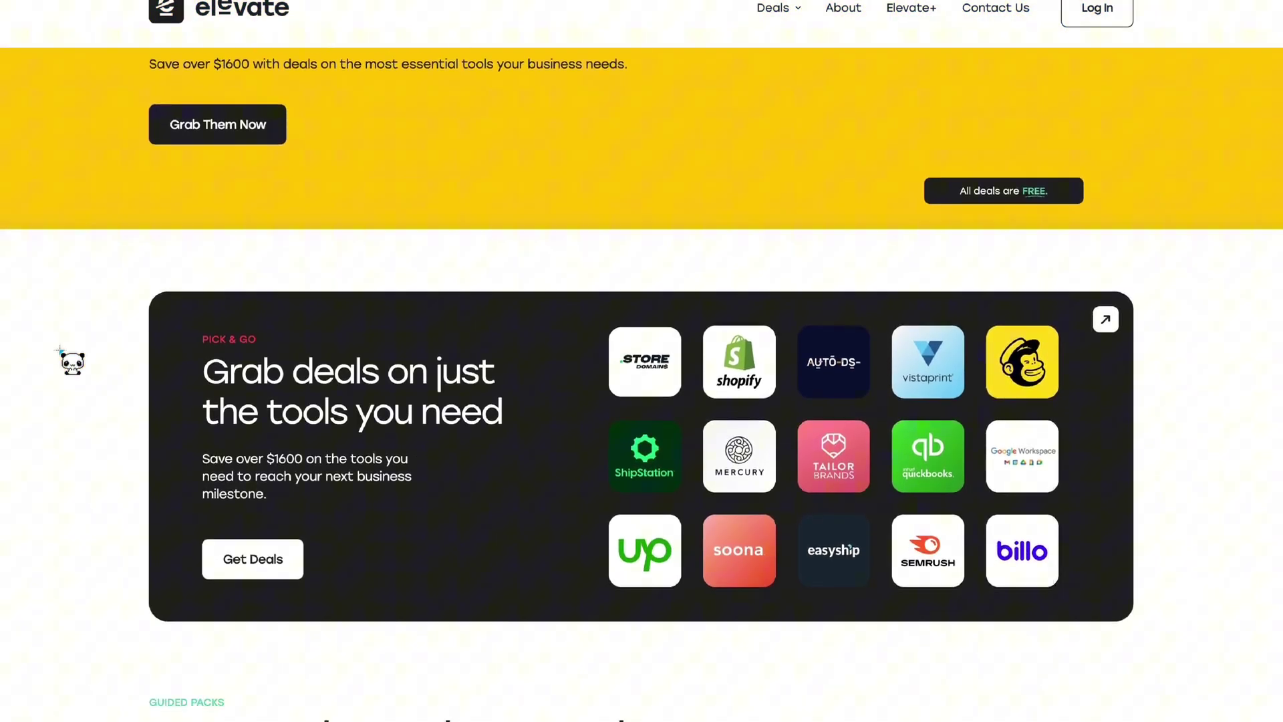
click(280, 502)
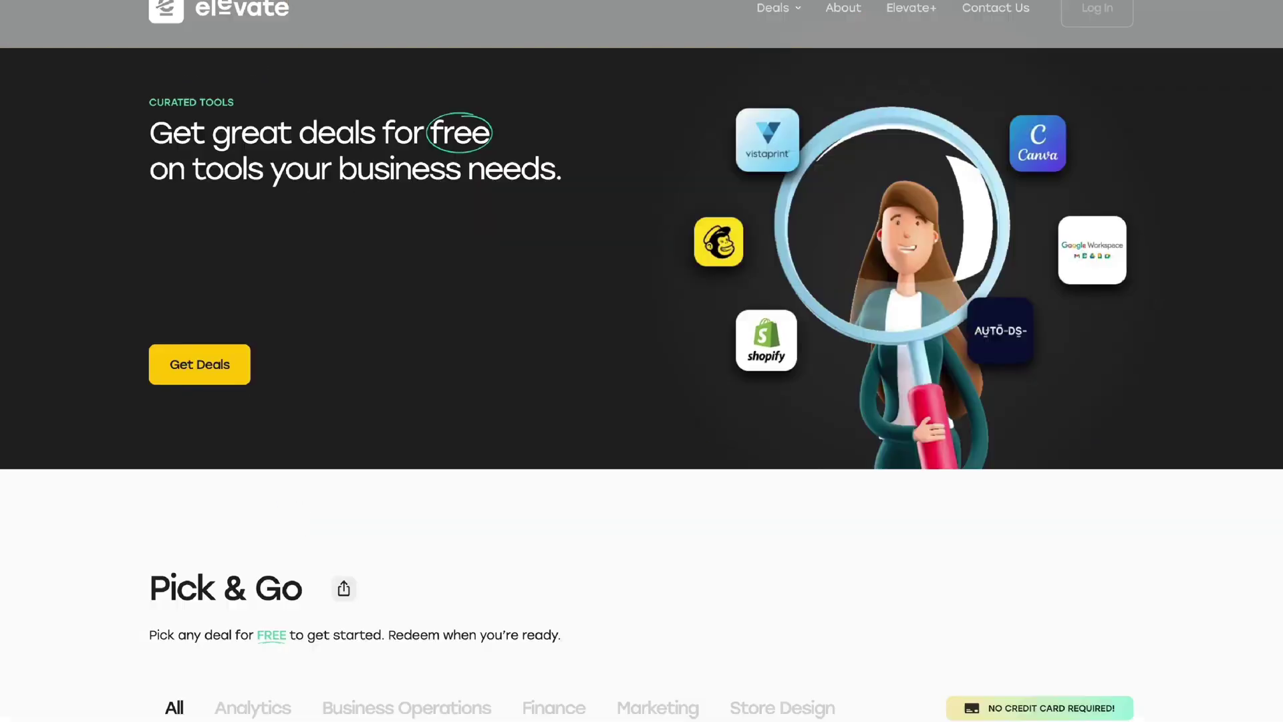
scroll(294, 501, down, 8)
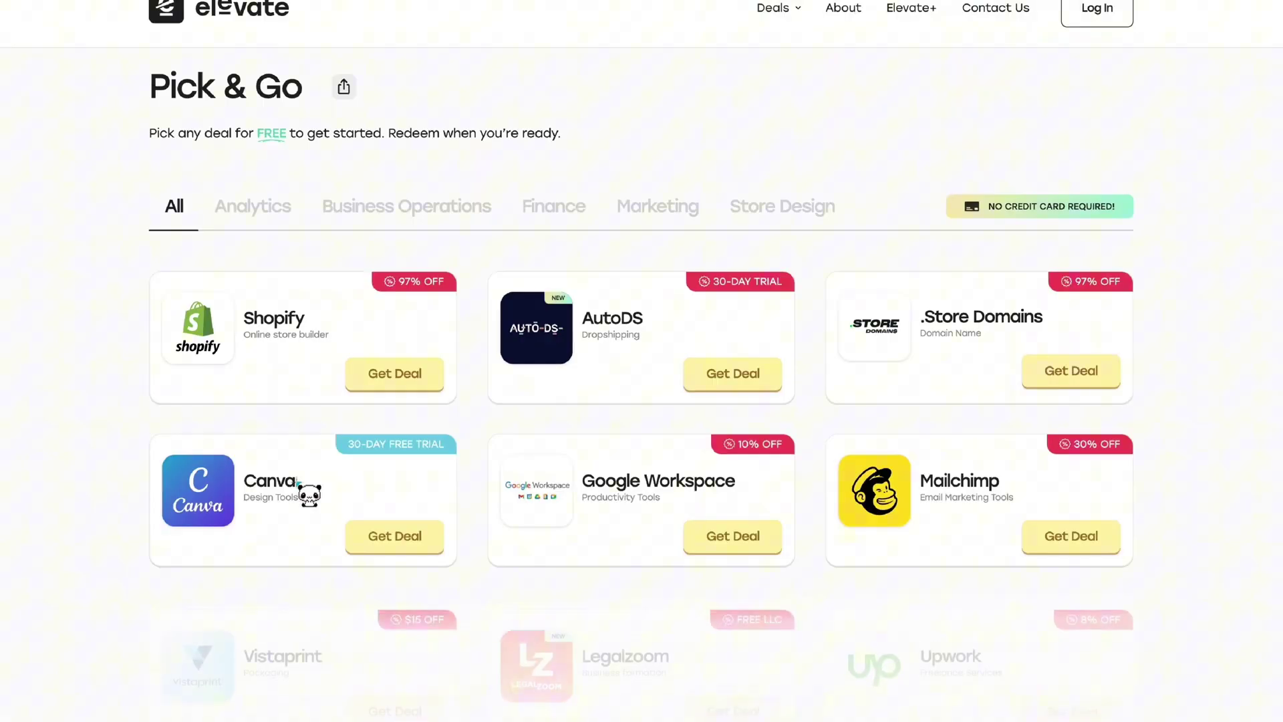
scroll(299, 483, down, 1)
Step: Filter the deals through Analytics, Business Operations, Finance, Marketing, ending on Store Design
click(266, 170)
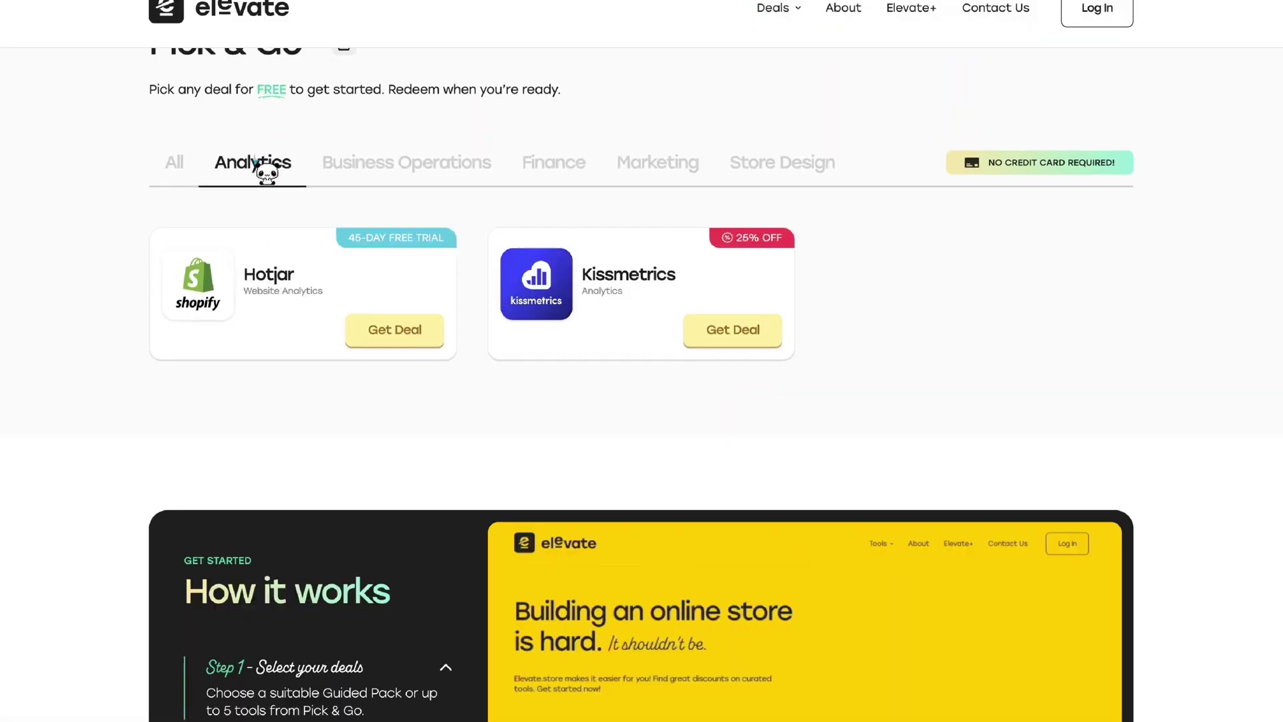
click(364, 169)
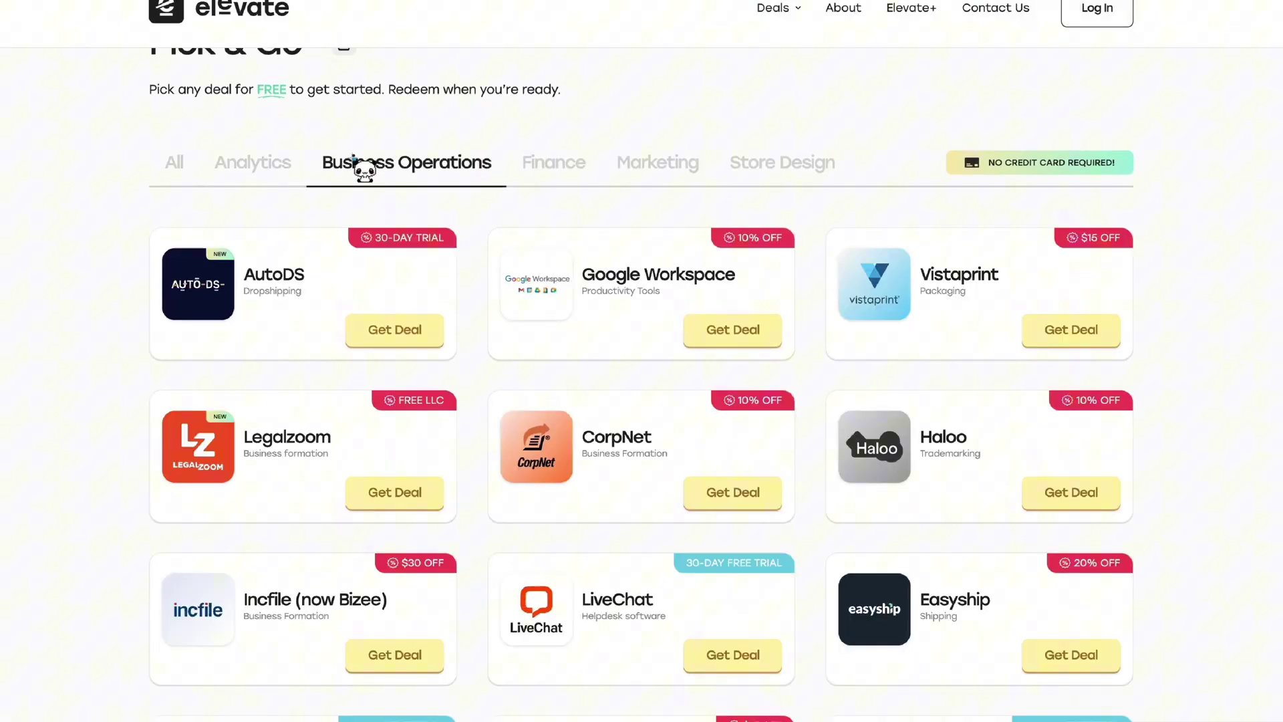
click(548, 161)
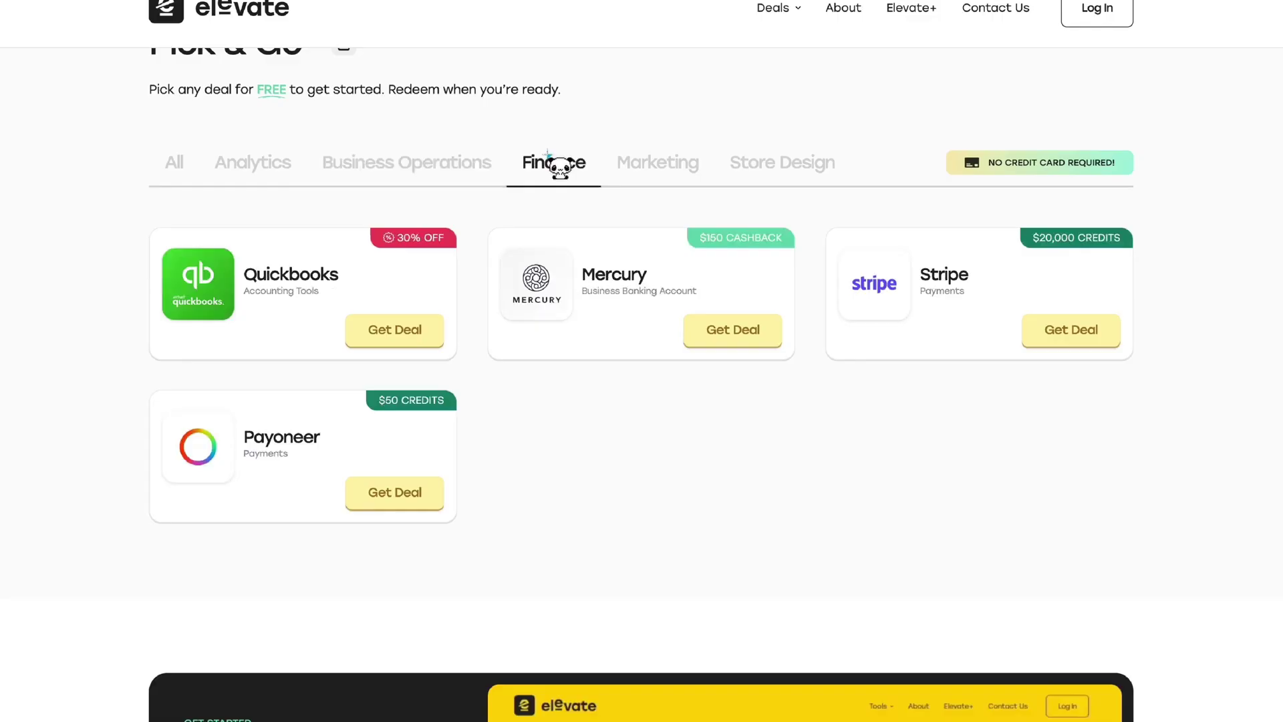
click(669, 155)
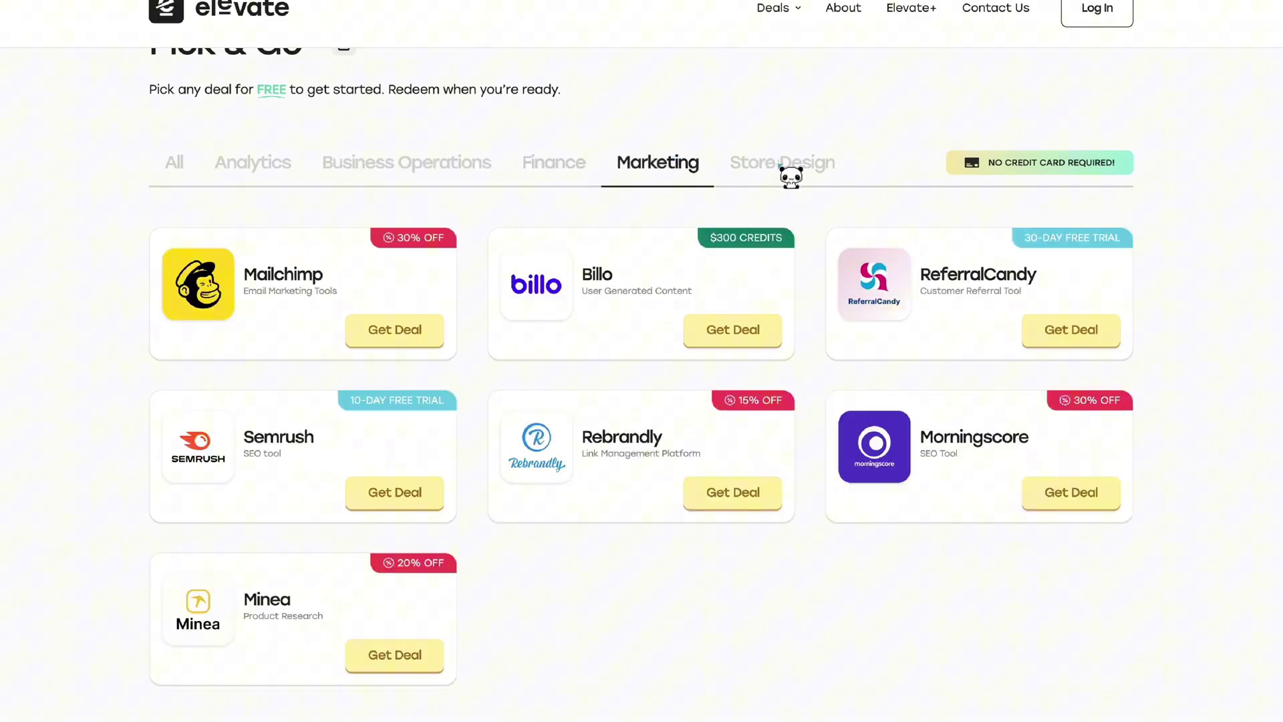
click(791, 174)
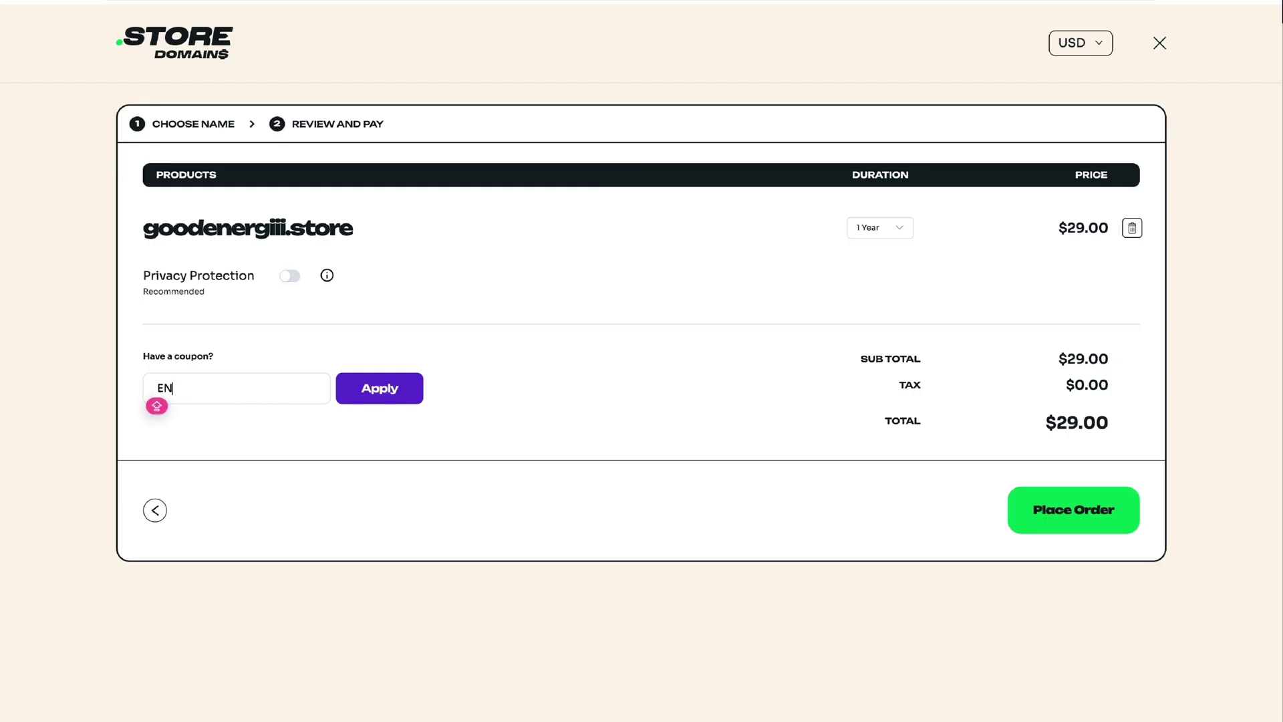
Step: Enter coupon code ERGI and apply it to the goodenergiii.store order
text(ERGI)
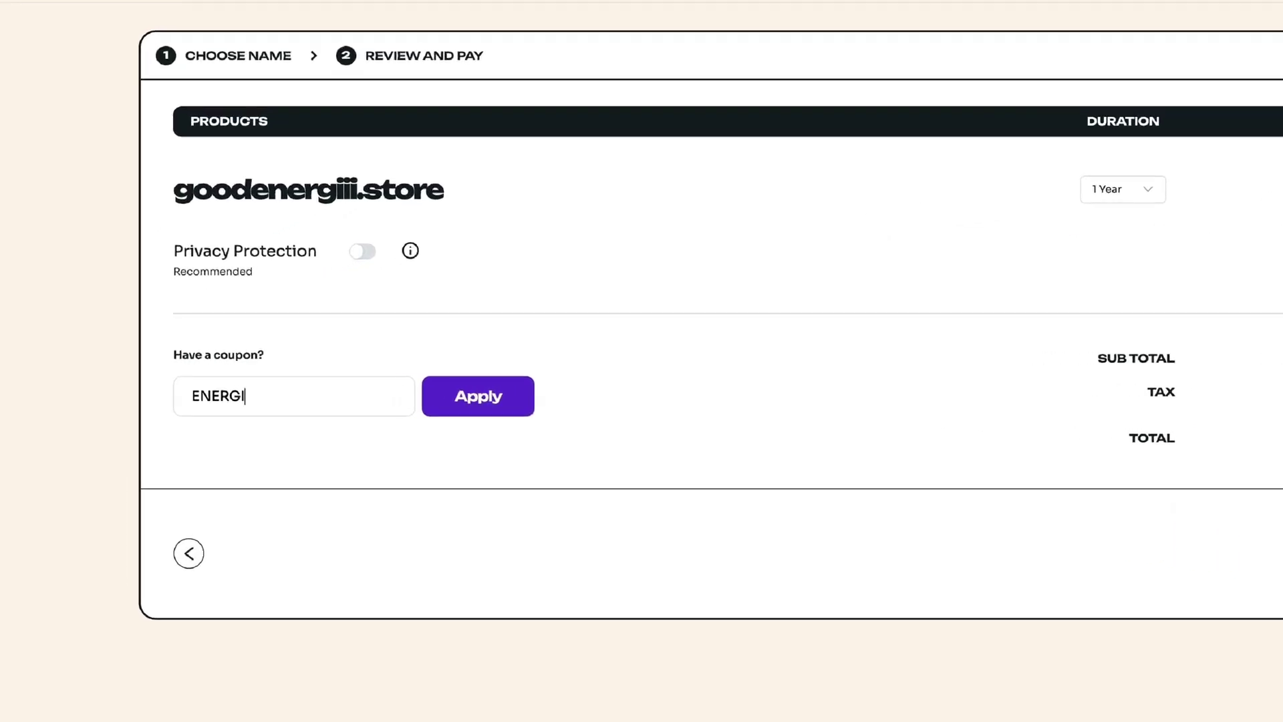
click(531, 395)
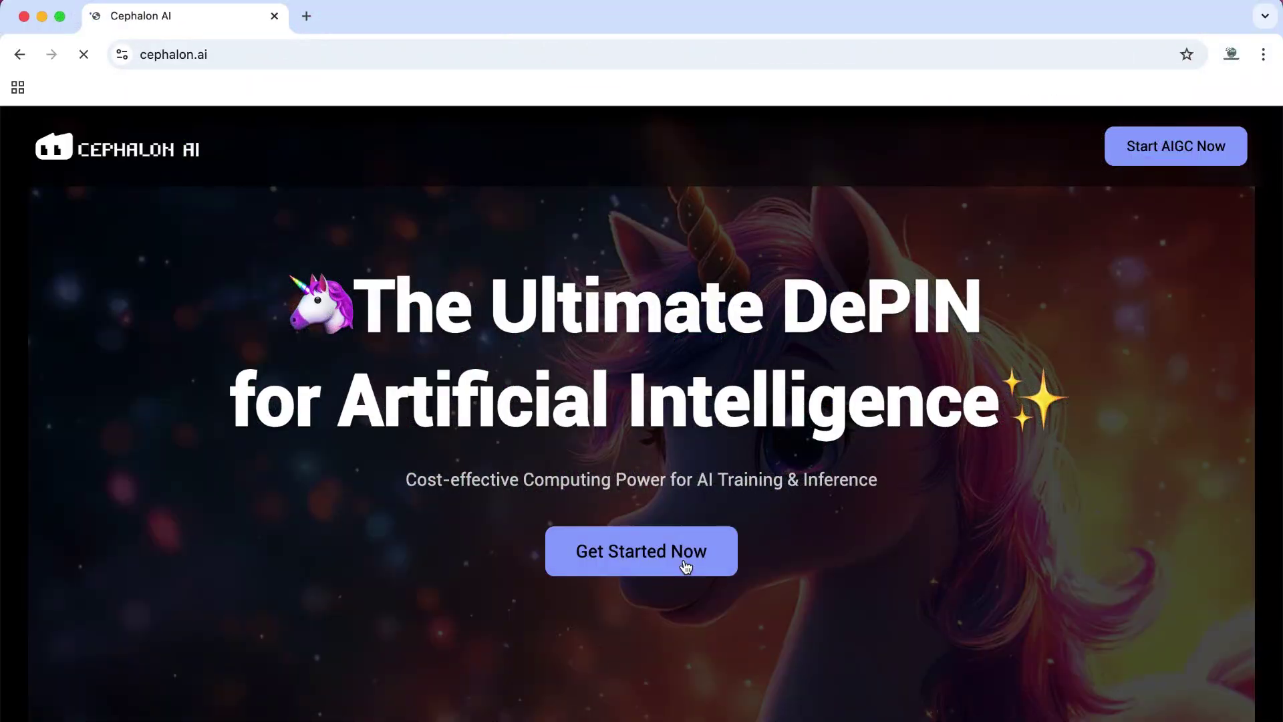
Step: Enter the marketplace, open the account window's Sign up tab, and select the email and Email Code fields
click(685, 565)
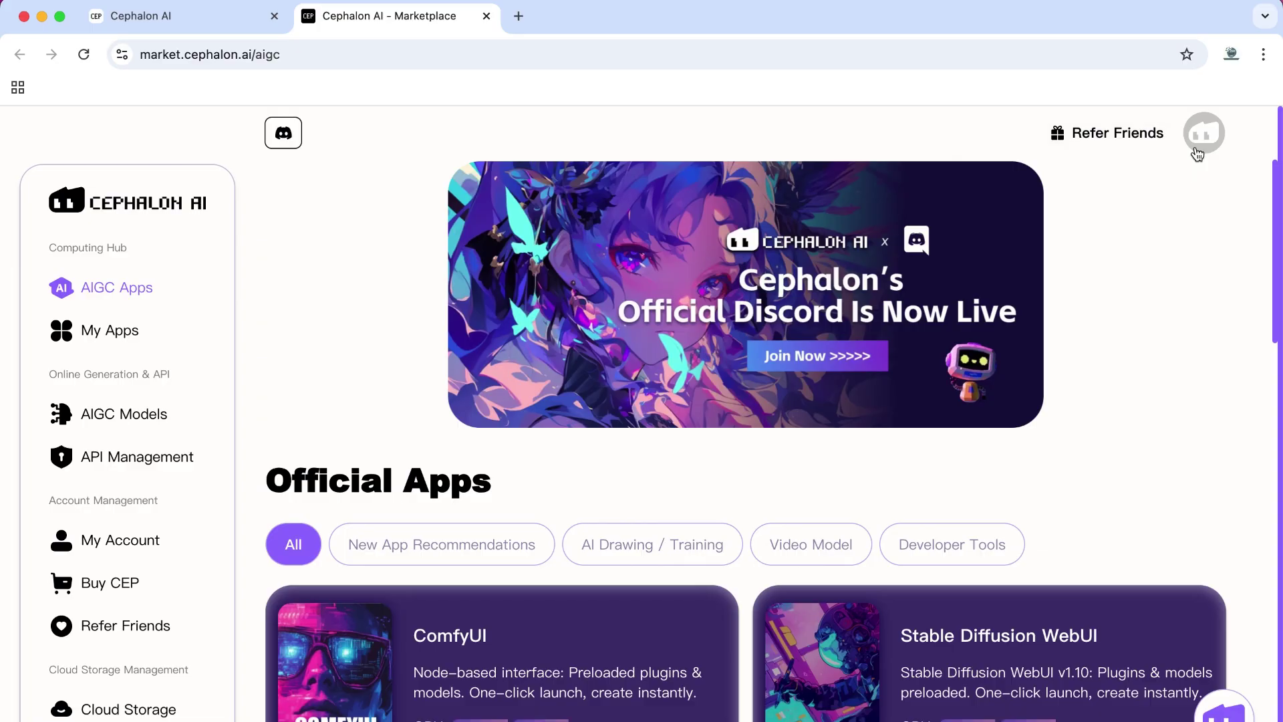
click(1196, 152)
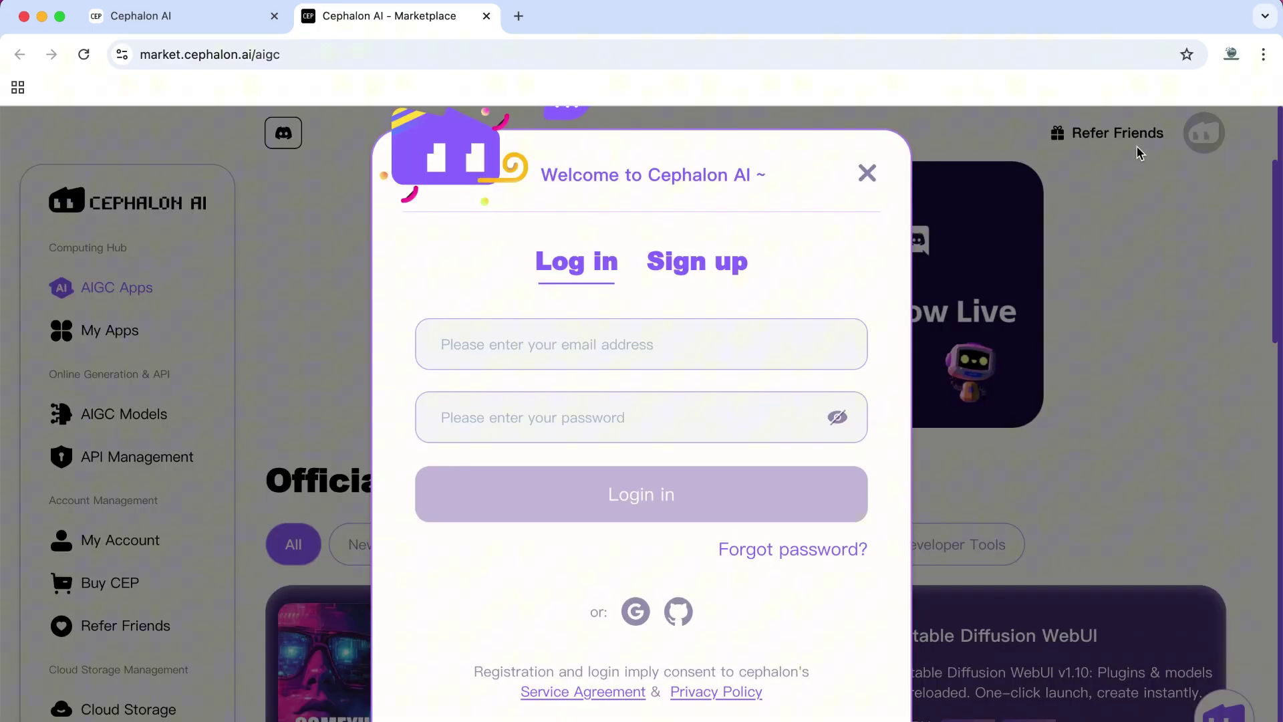
click(691, 268)
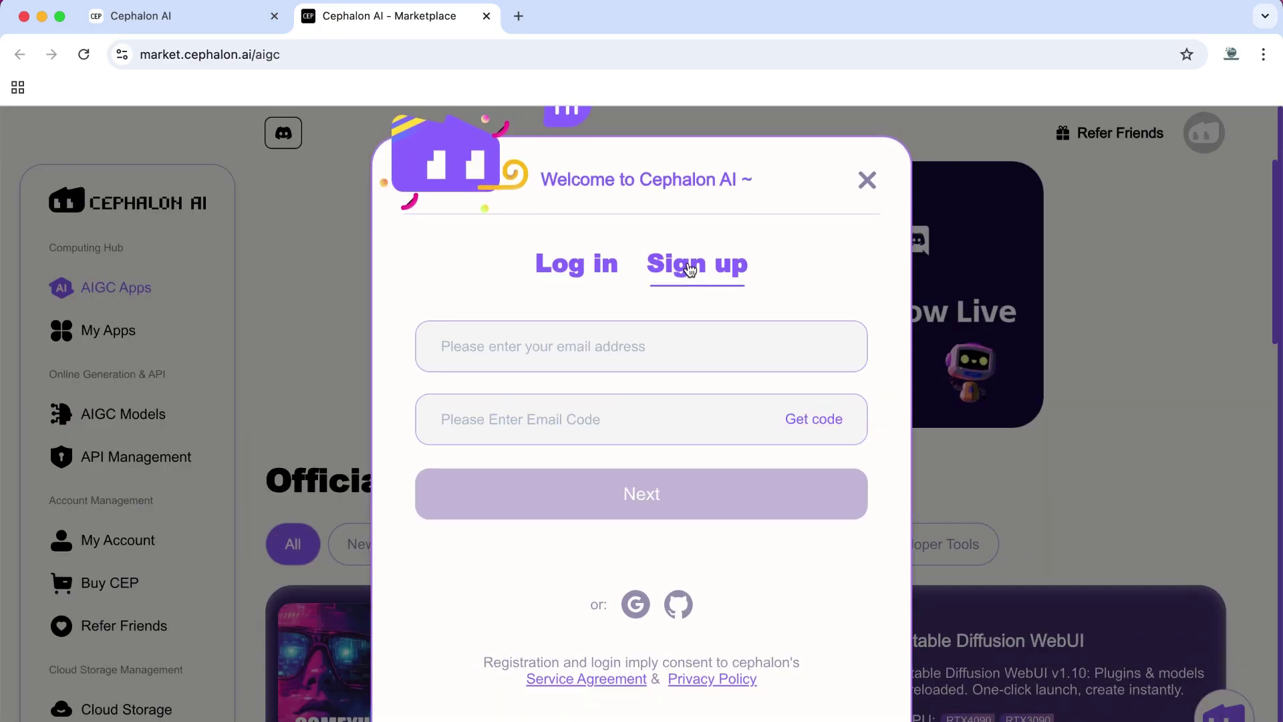
click(647, 346)
click(595, 430)
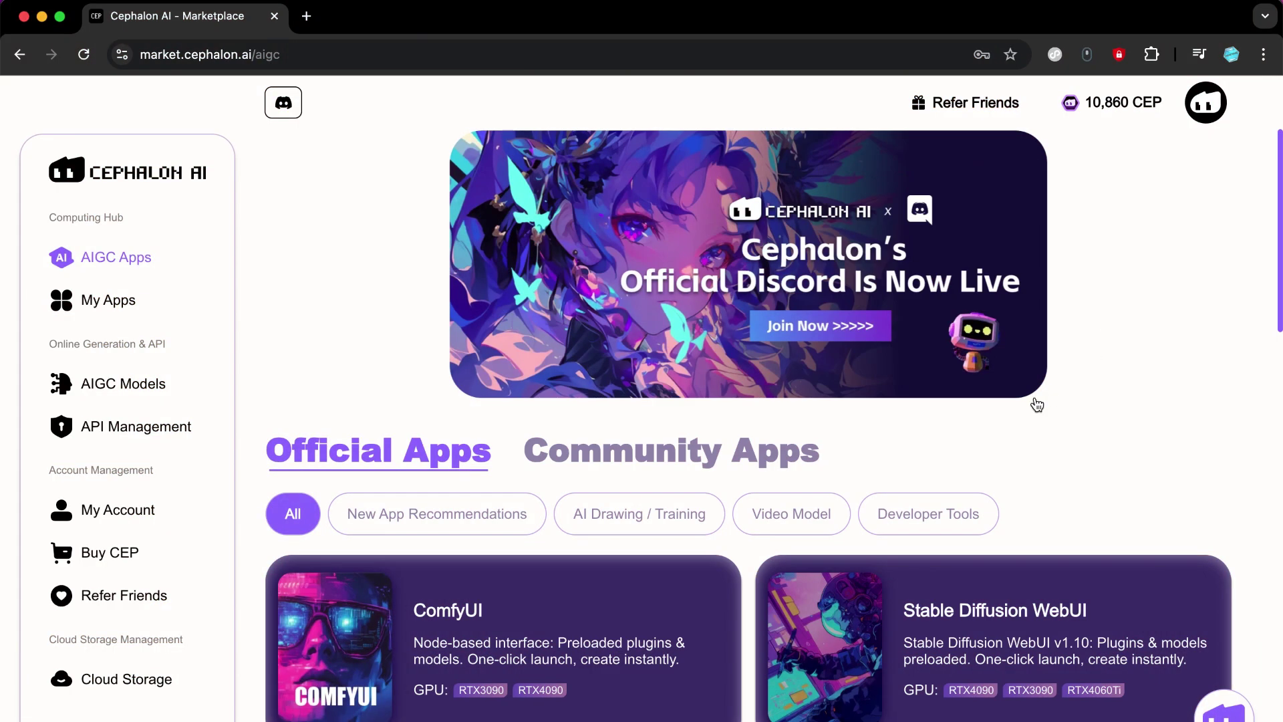
Step: Browse the Official AIGC Apps list, then choose Launch App on the Fooocus card
scroll(888, 446, down, 3)
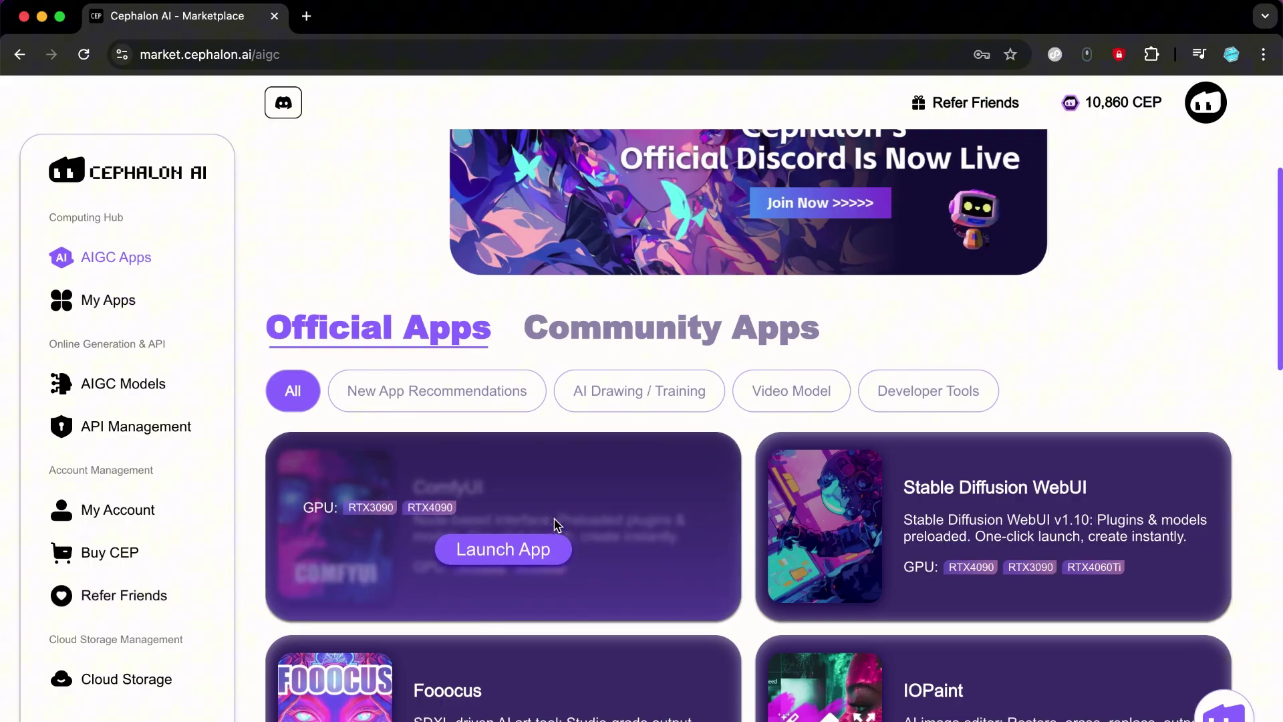
scroll(552, 522, down, 3)
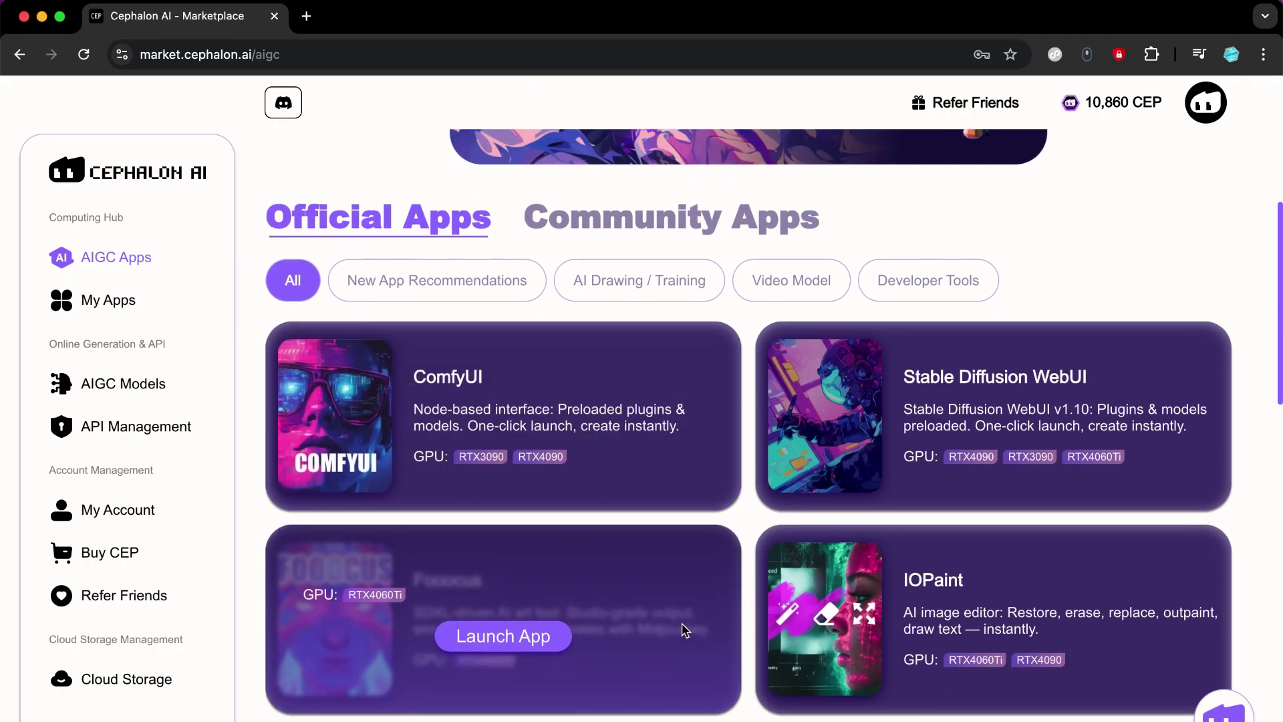
mouse_move(812, 447)
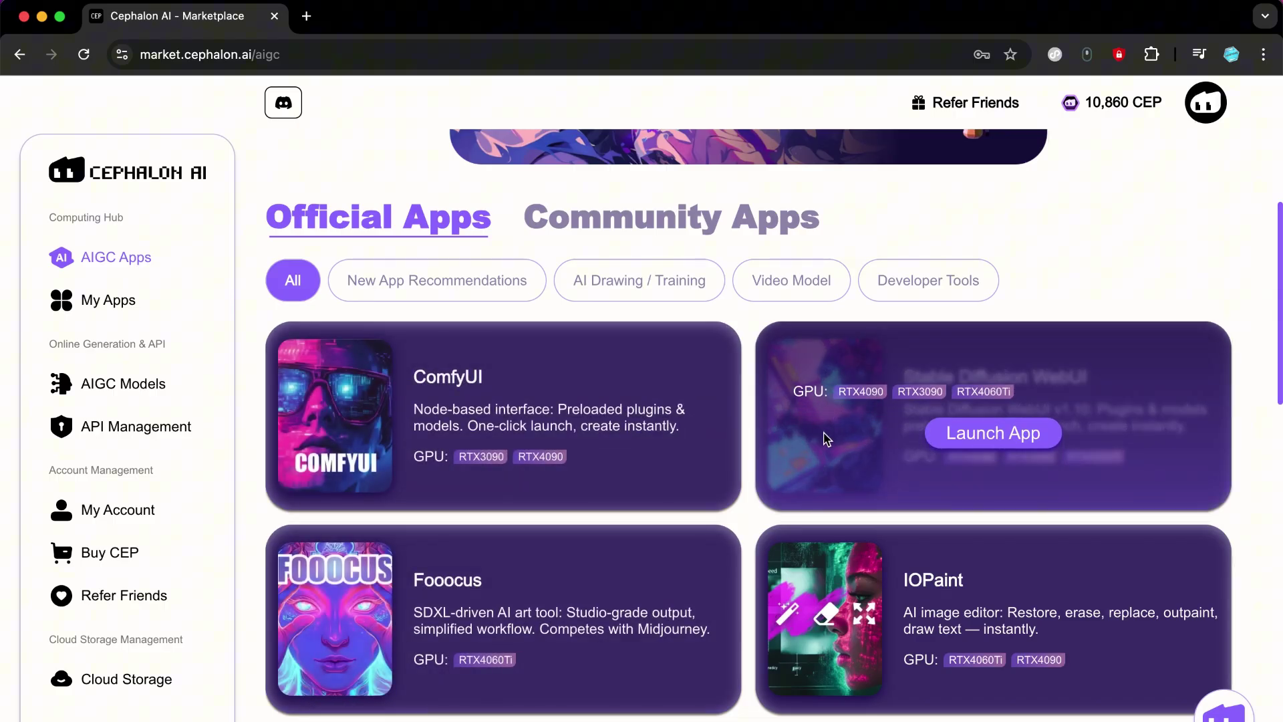
scroll(809, 468, down, 3)
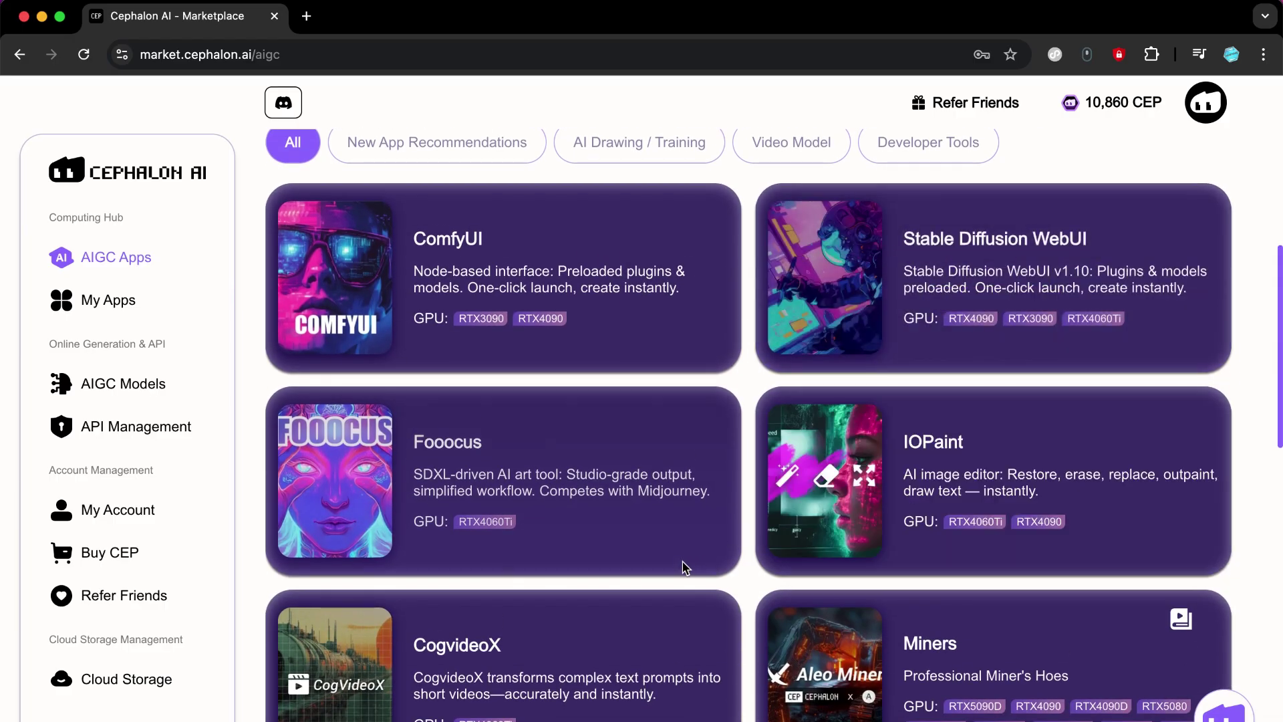
scroll(799, 553, down, 3)
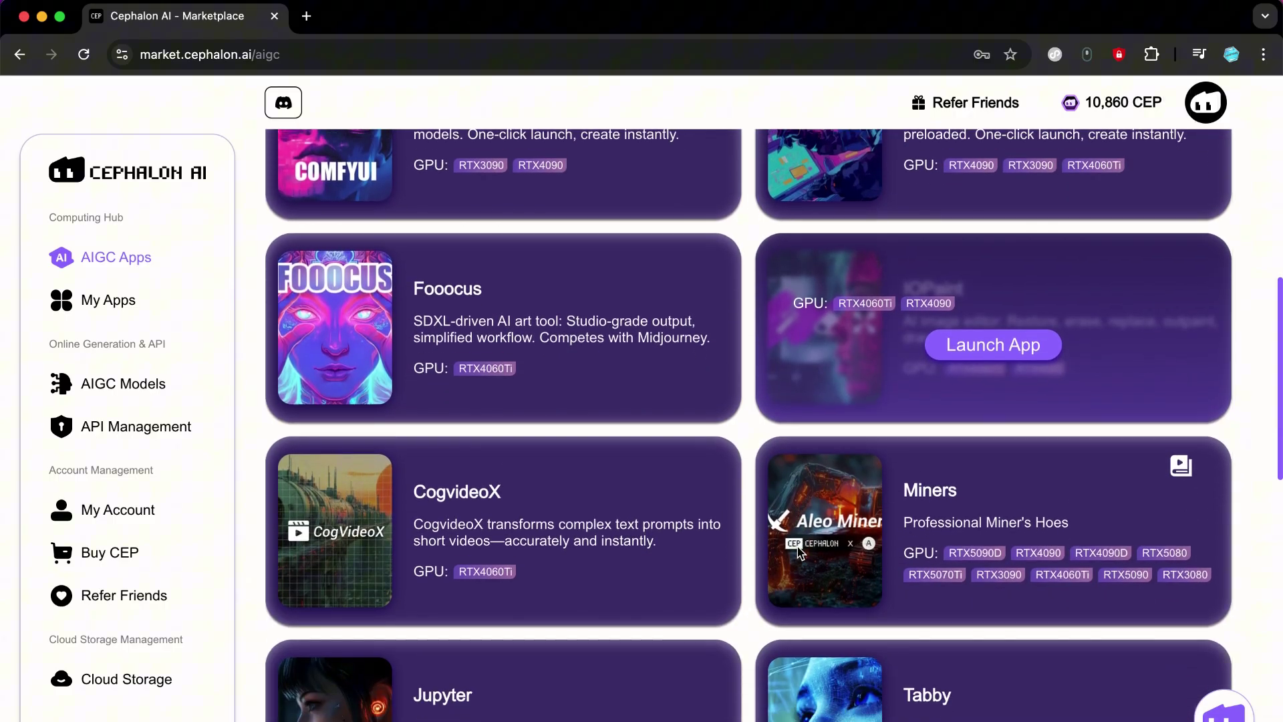
scroll(800, 552, down, 3)
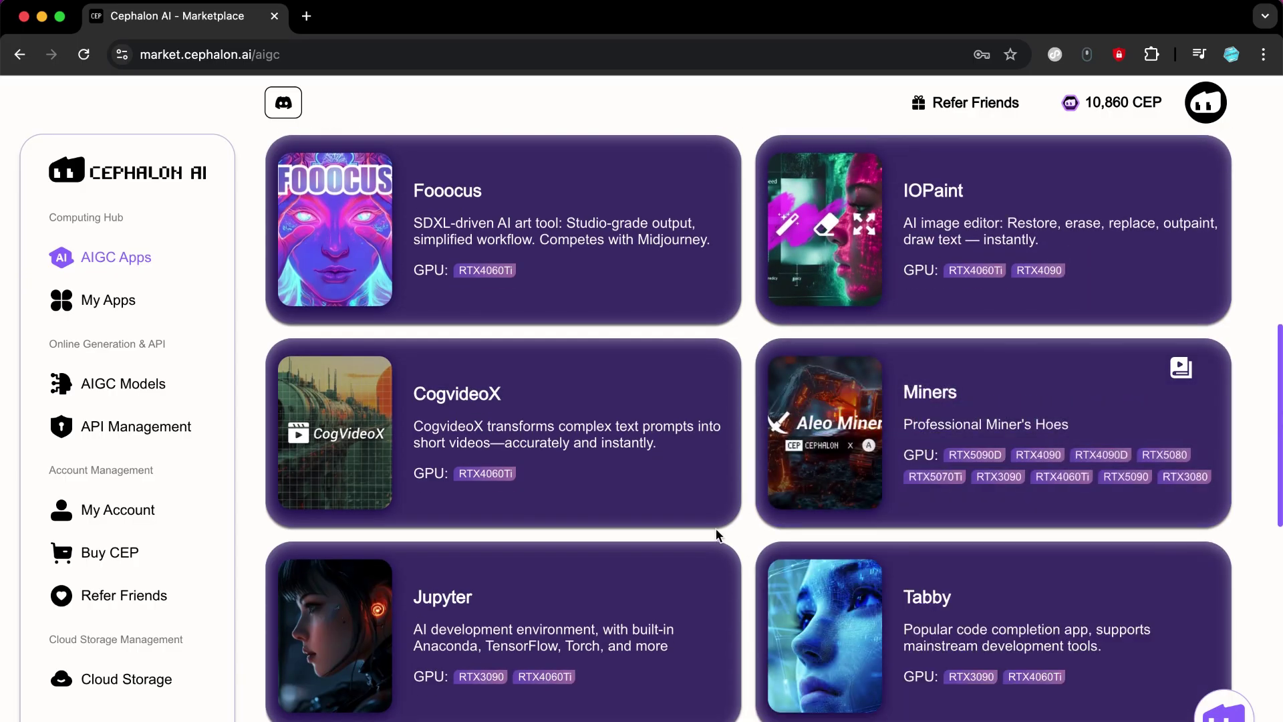
scroll(718, 535, down, 5)
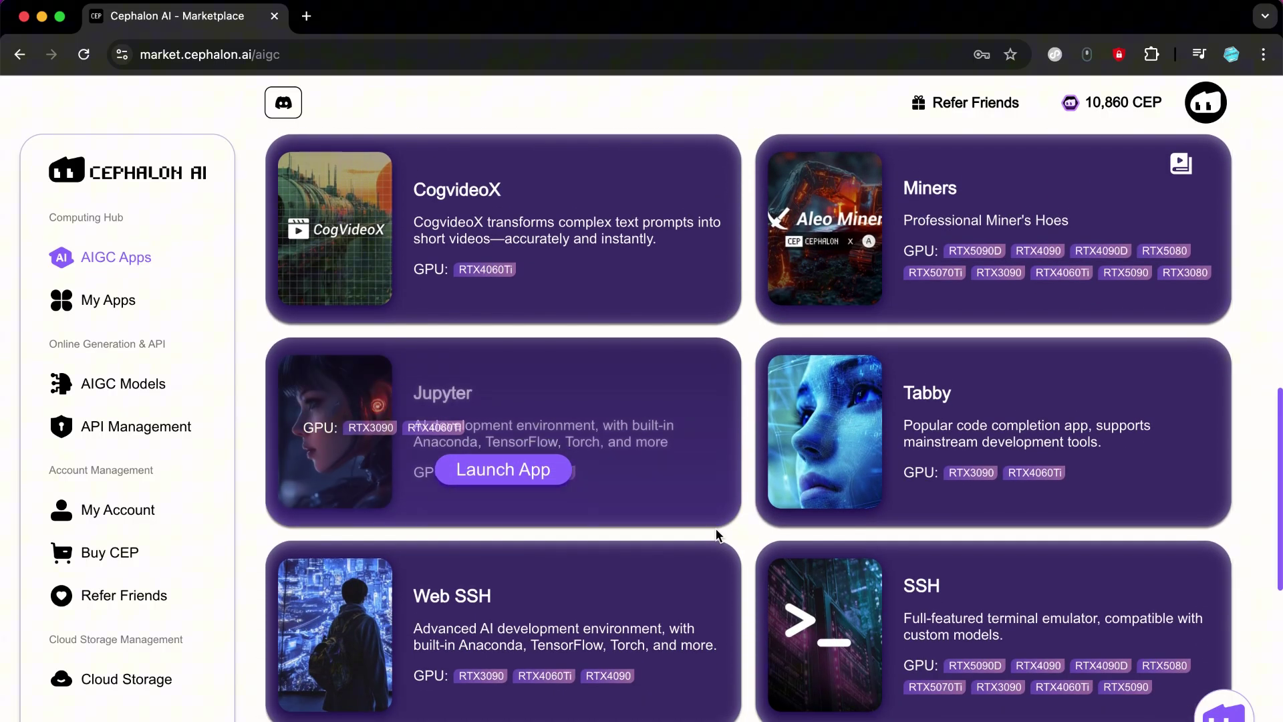
scroll(719, 534, down, 2)
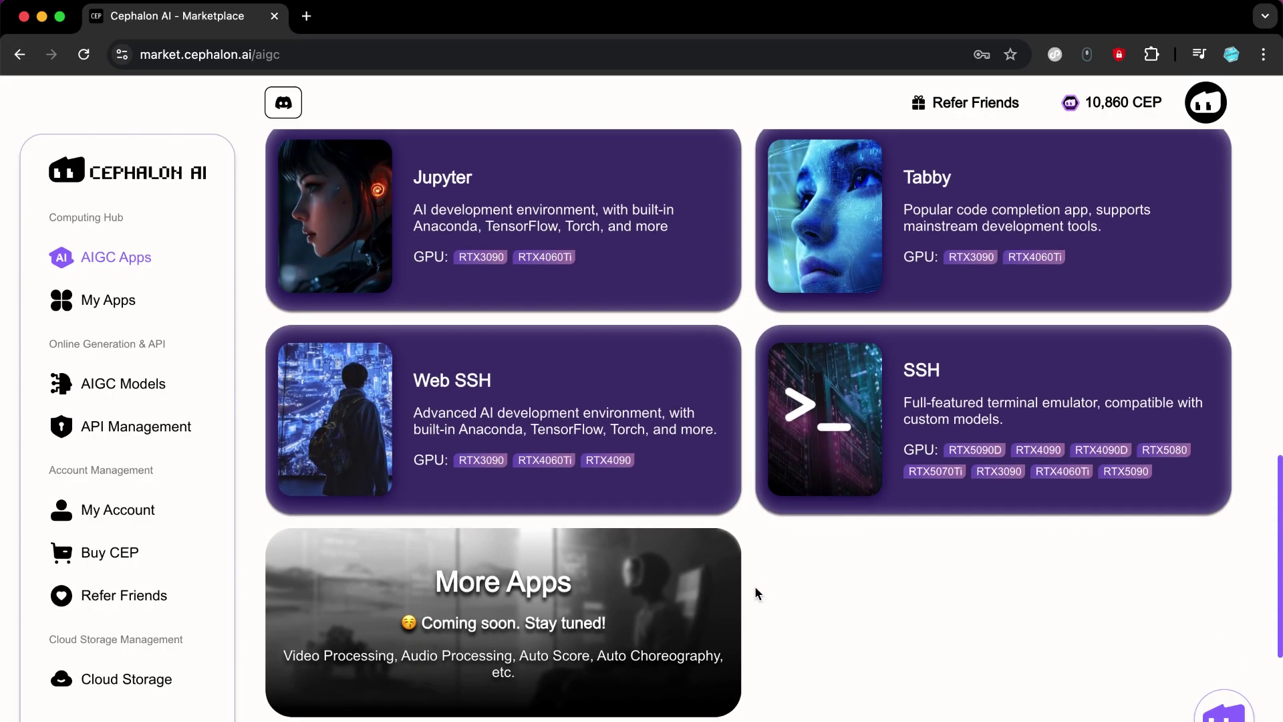
scroll(796, 594, up, 4)
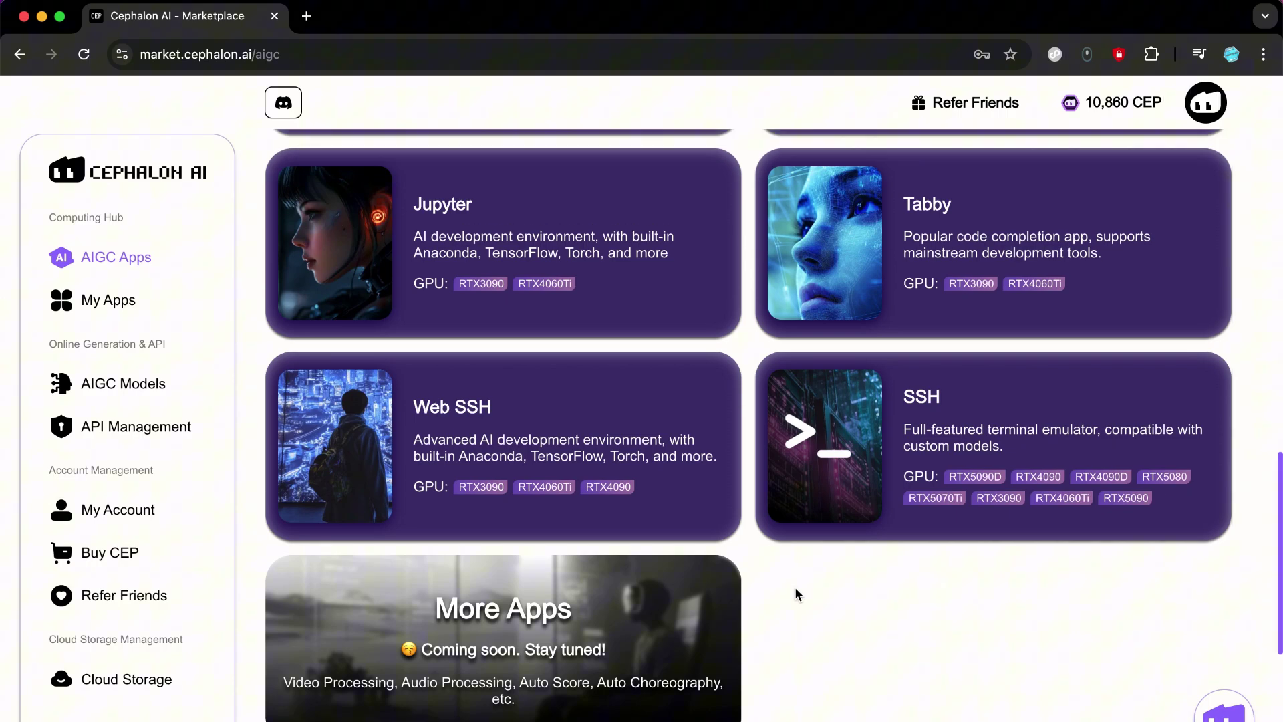
scroll(795, 591, up, 13)
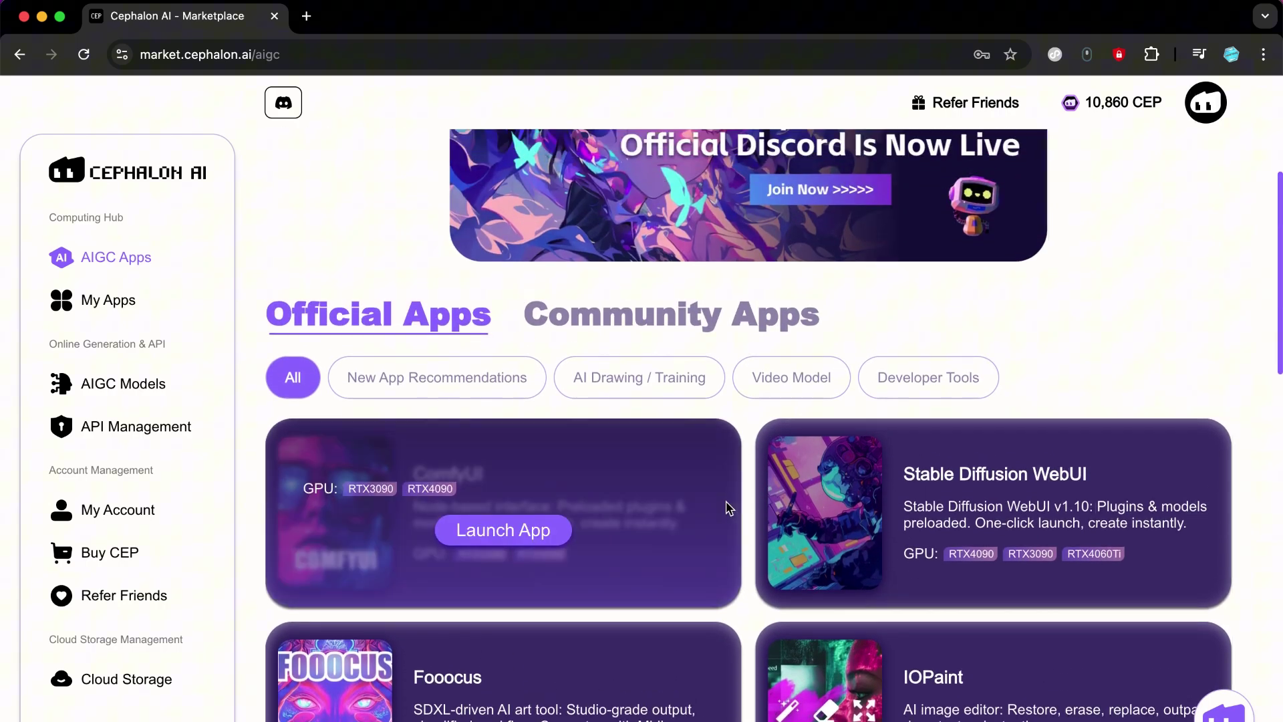
scroll(703, 678, down, 1)
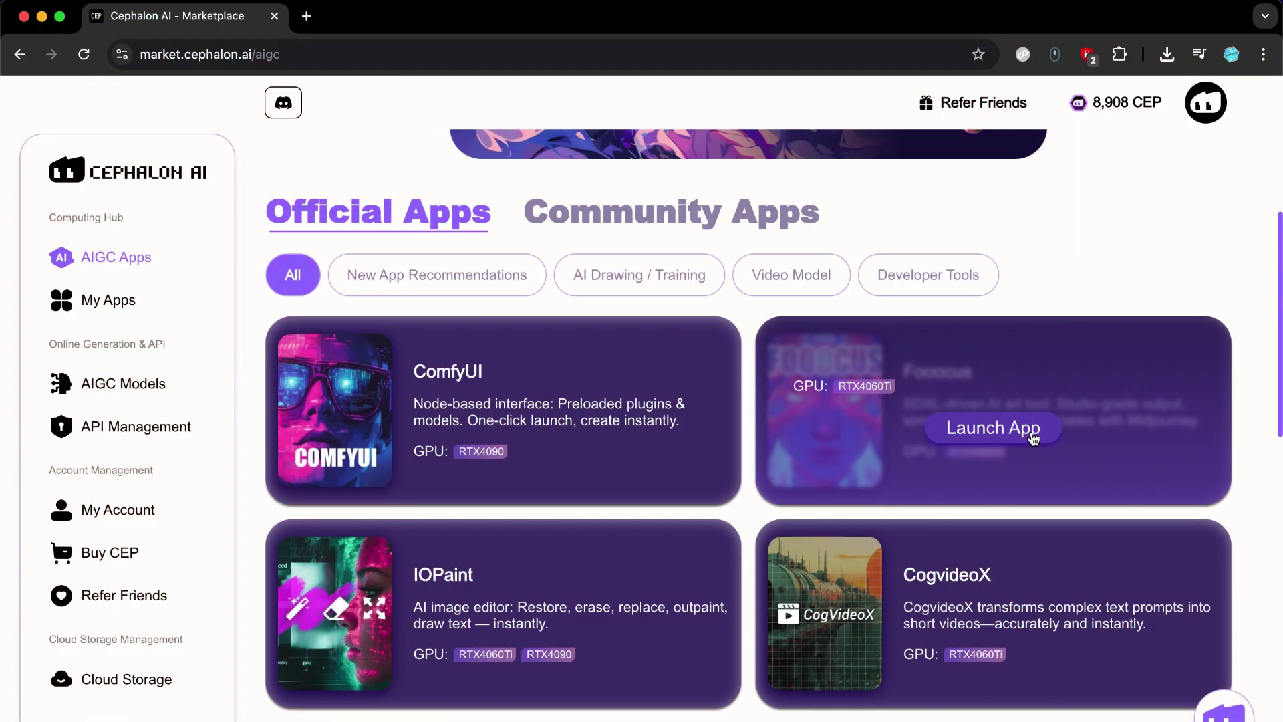
click(1033, 431)
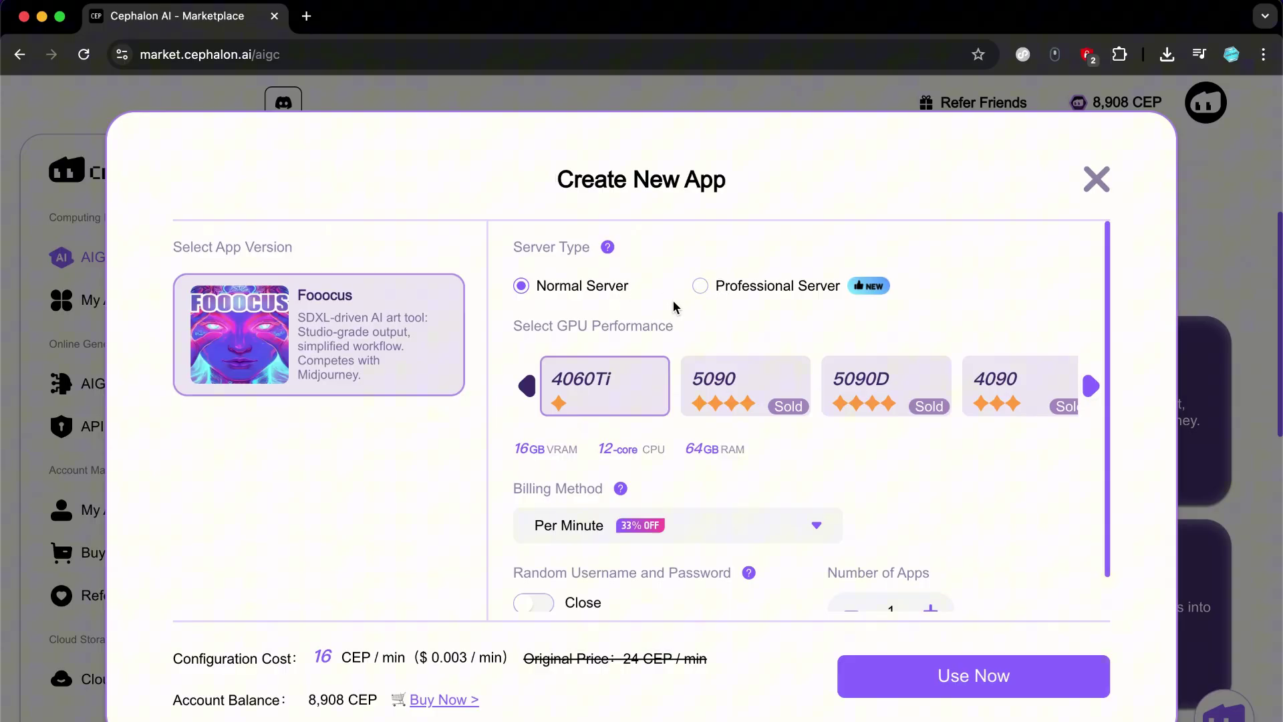
Step: Choose Normal Server for the Fooocus app after briefly trying Professional
mouse_move(609, 249)
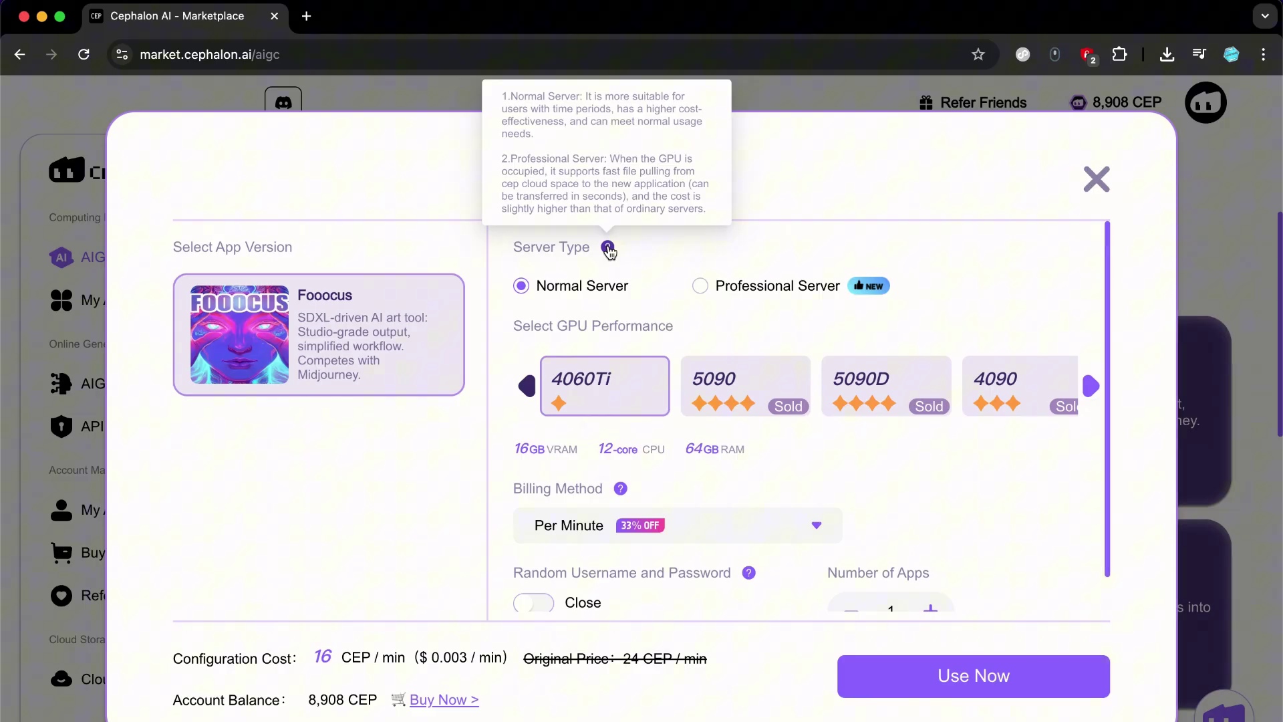
click(703, 287)
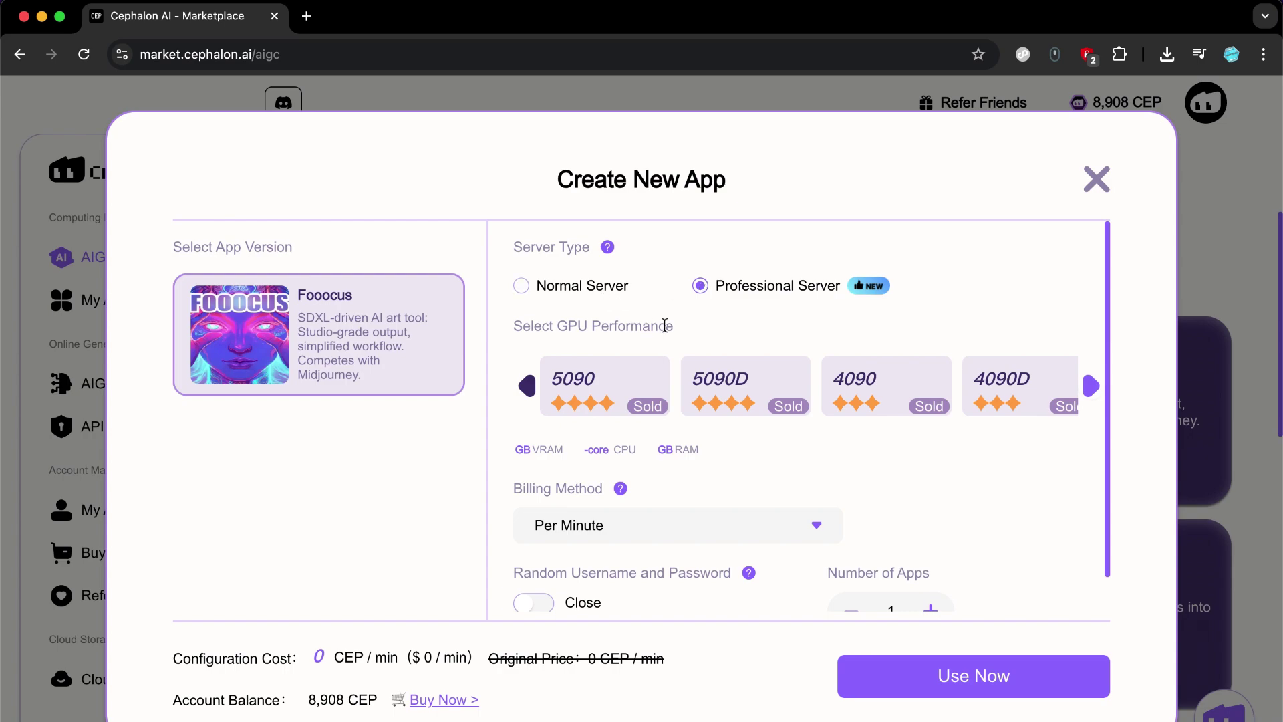
click(592, 295)
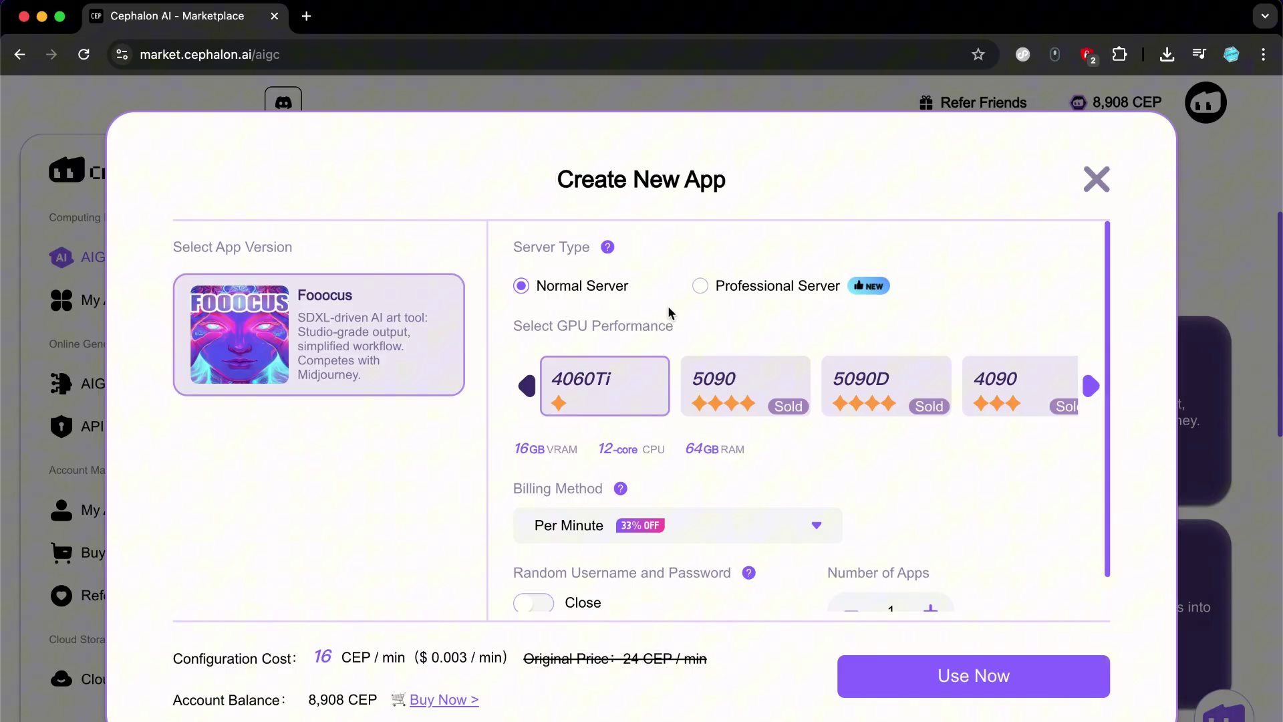
Step: Keep Per Minute billing and set the number of apps to 1
scroll(669, 309, down, 1)
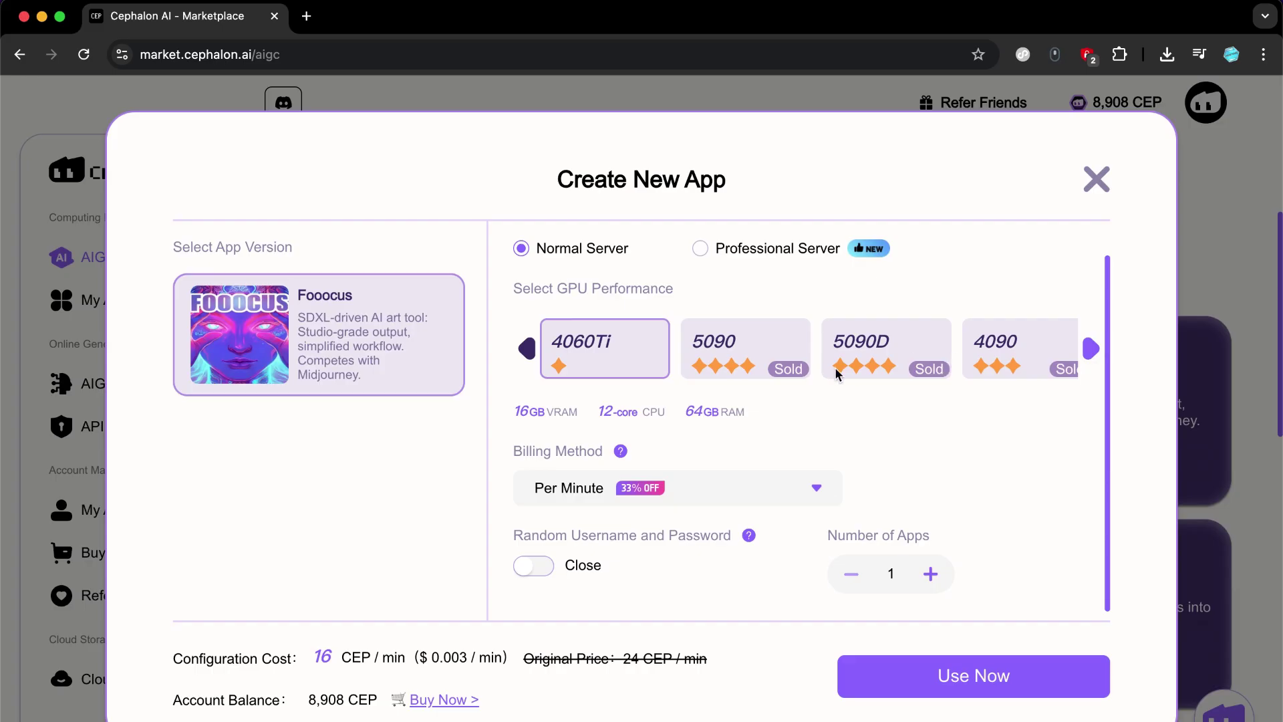
scroll(836, 367, right, 1)
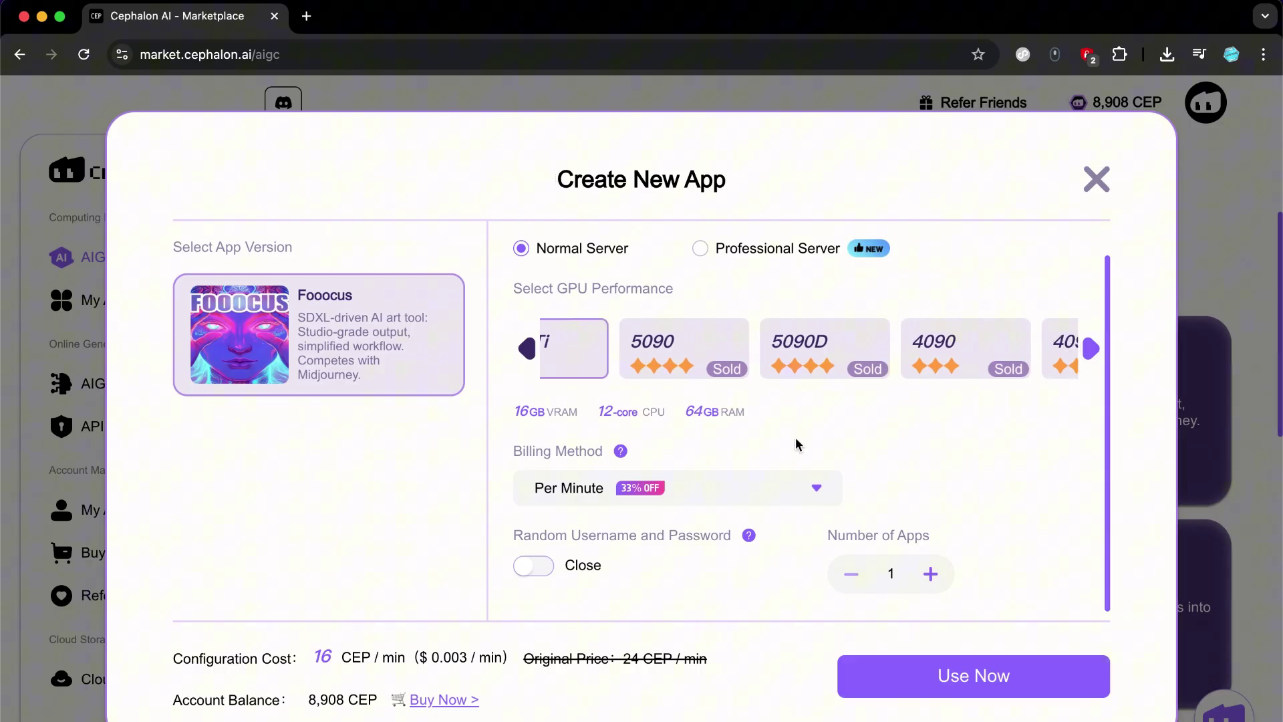
click(790, 487)
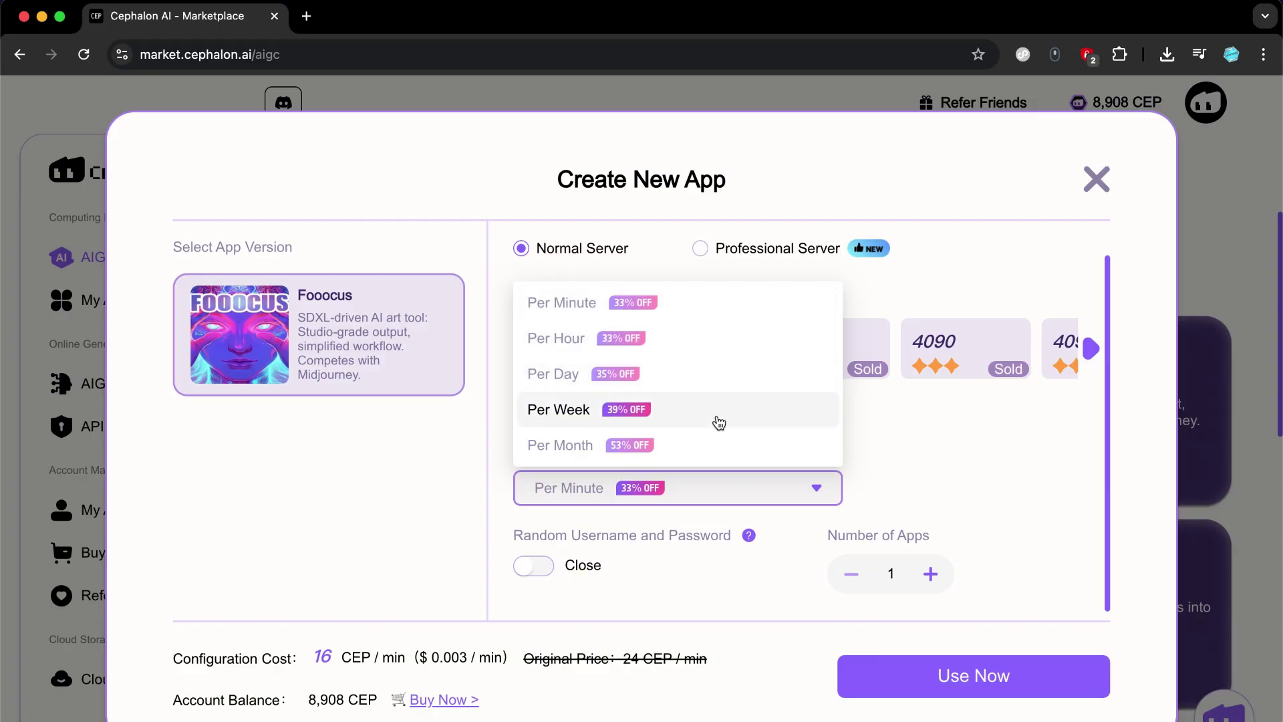
click(728, 486)
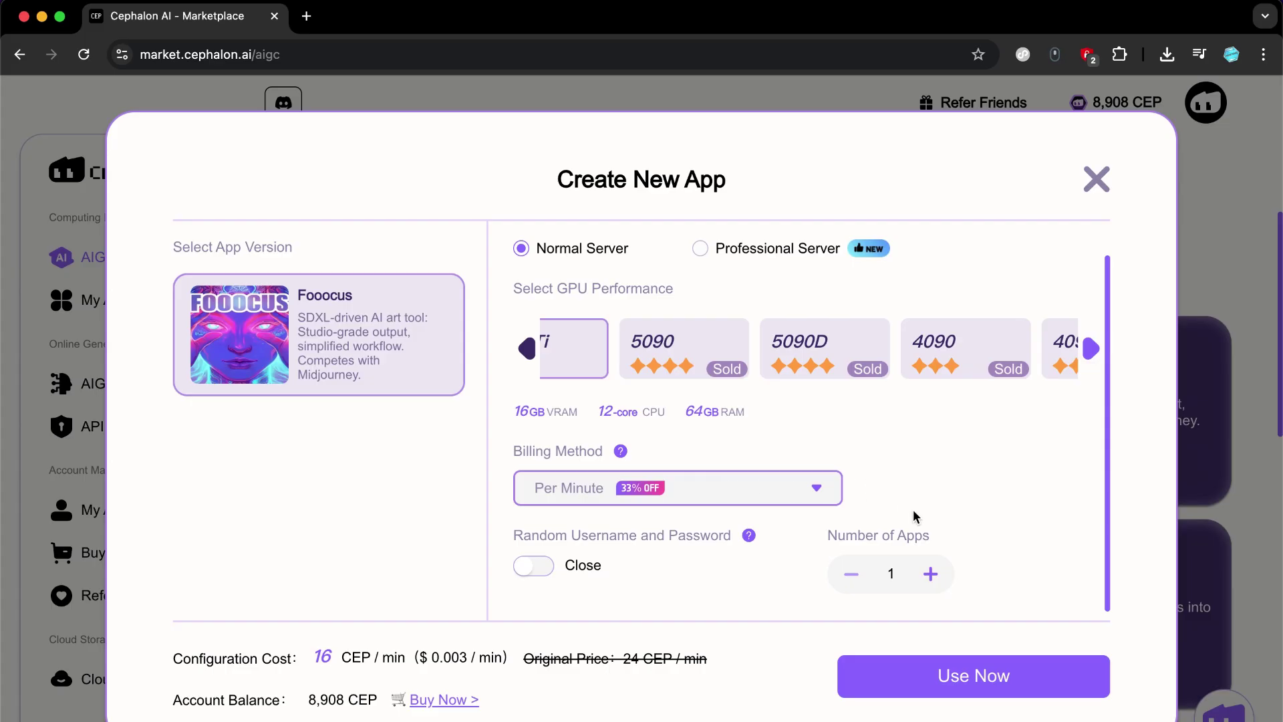
click(930, 573)
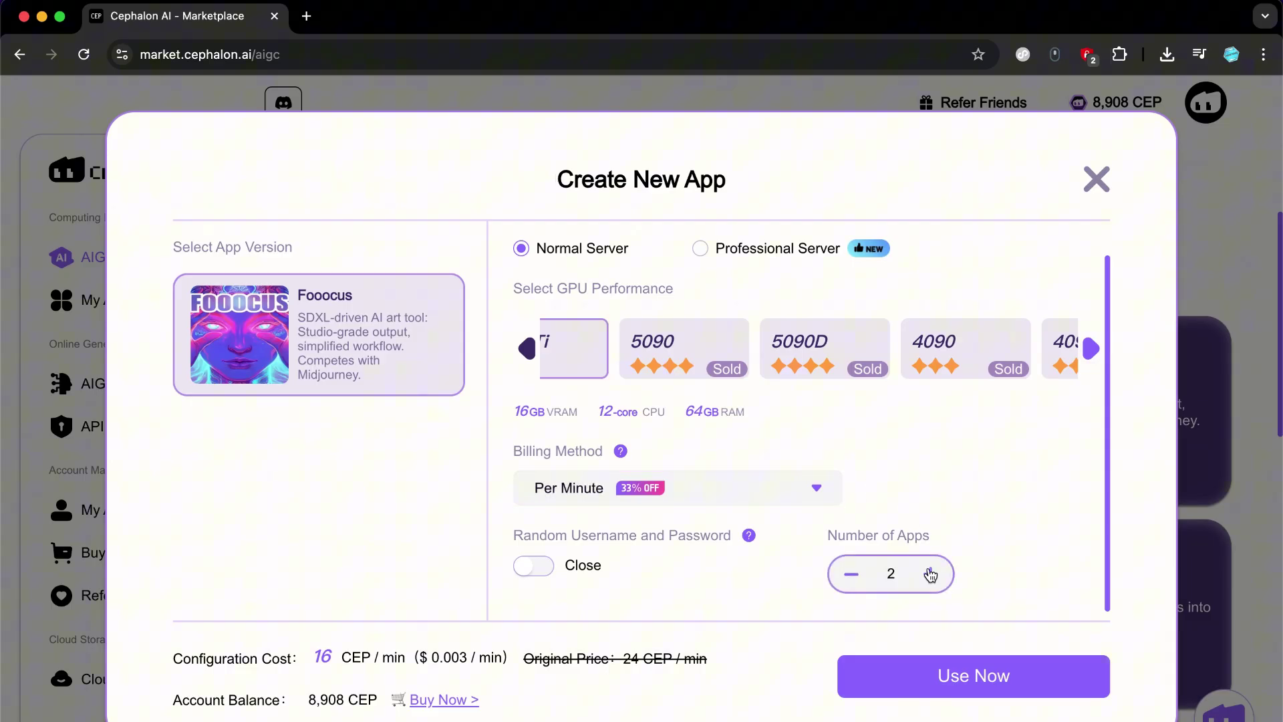
click(852, 578)
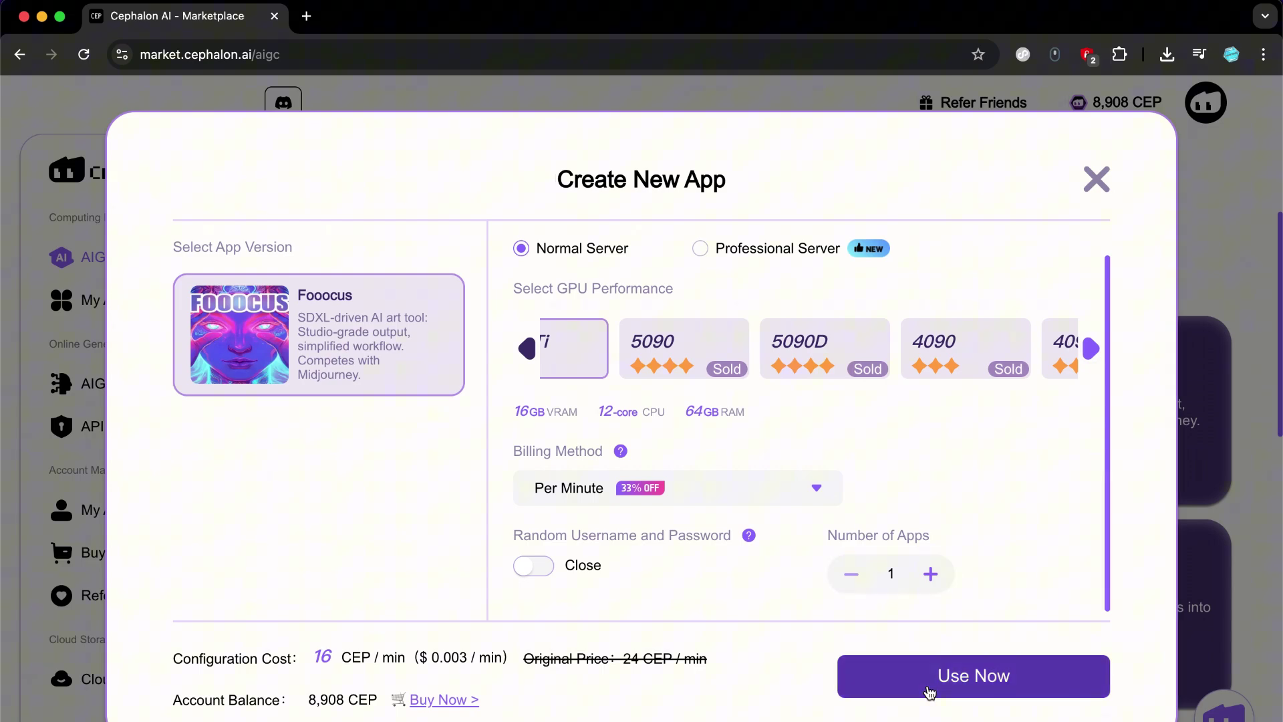
Step: Create the RTX4060Ti Fooocus app with Use Now, then enter the running app in a new tab
click(944, 676)
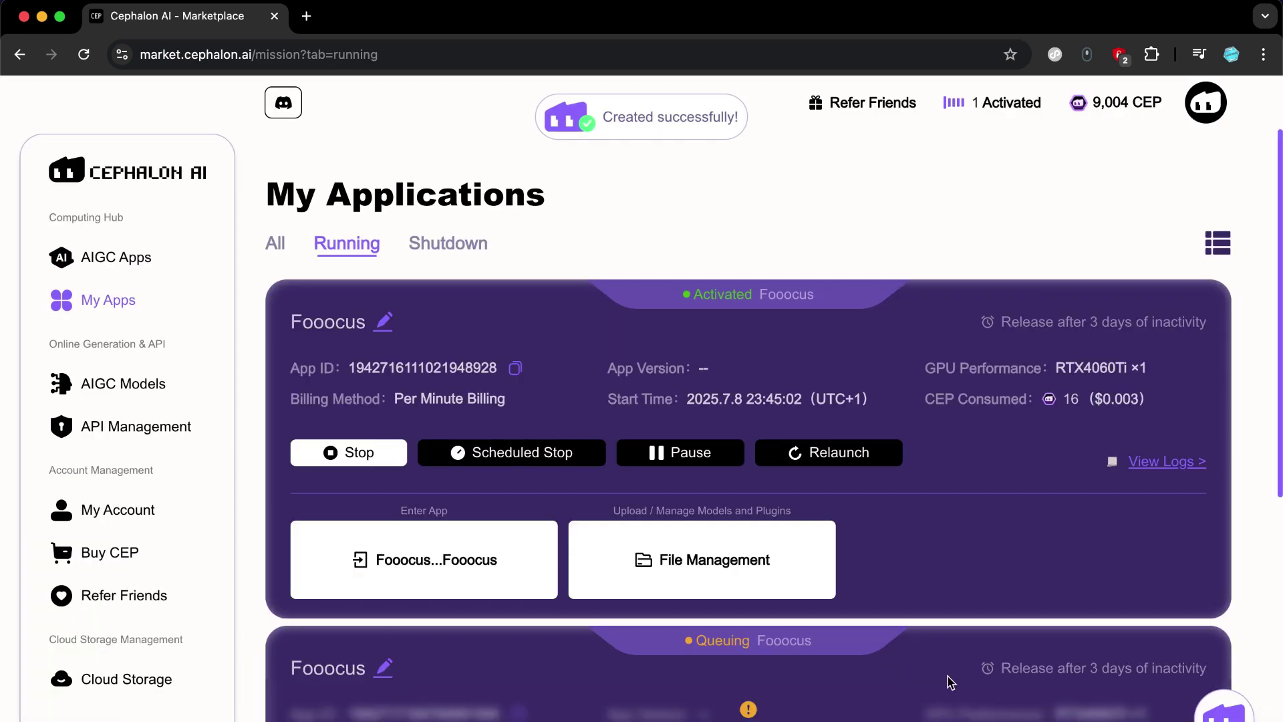
scroll(949, 680, down, 2)
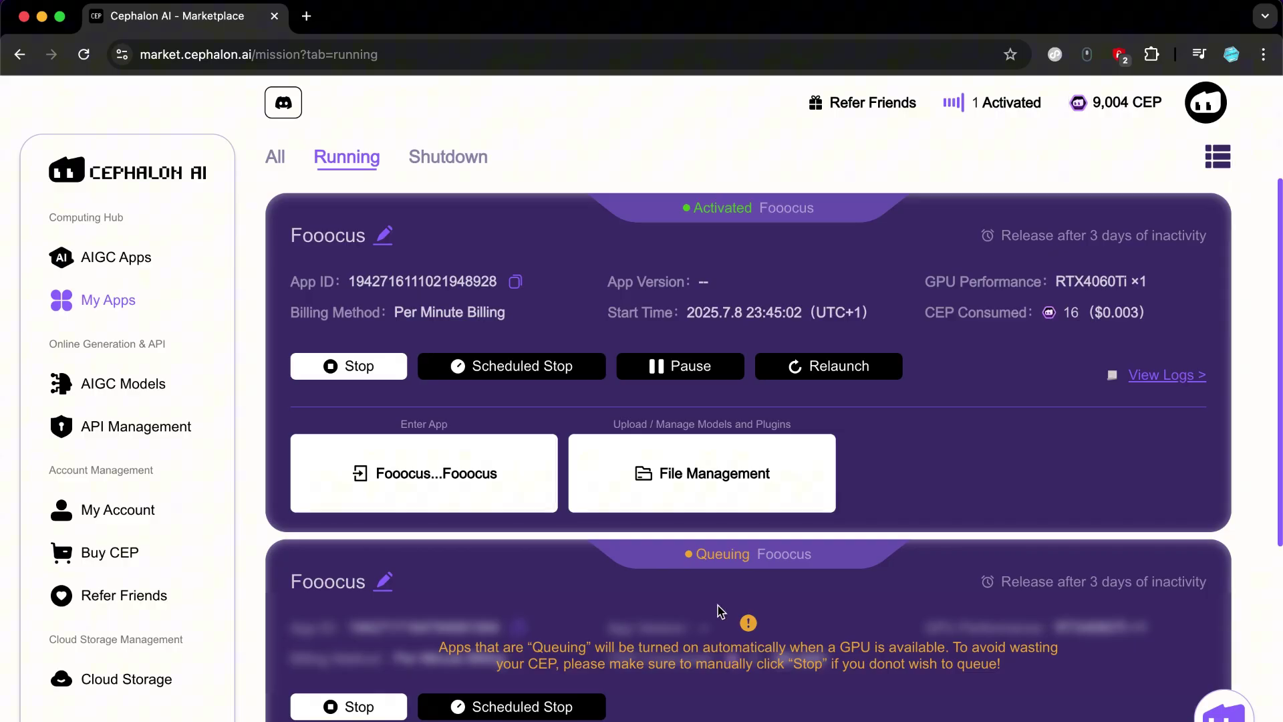
scroll(733, 628, down, 1)
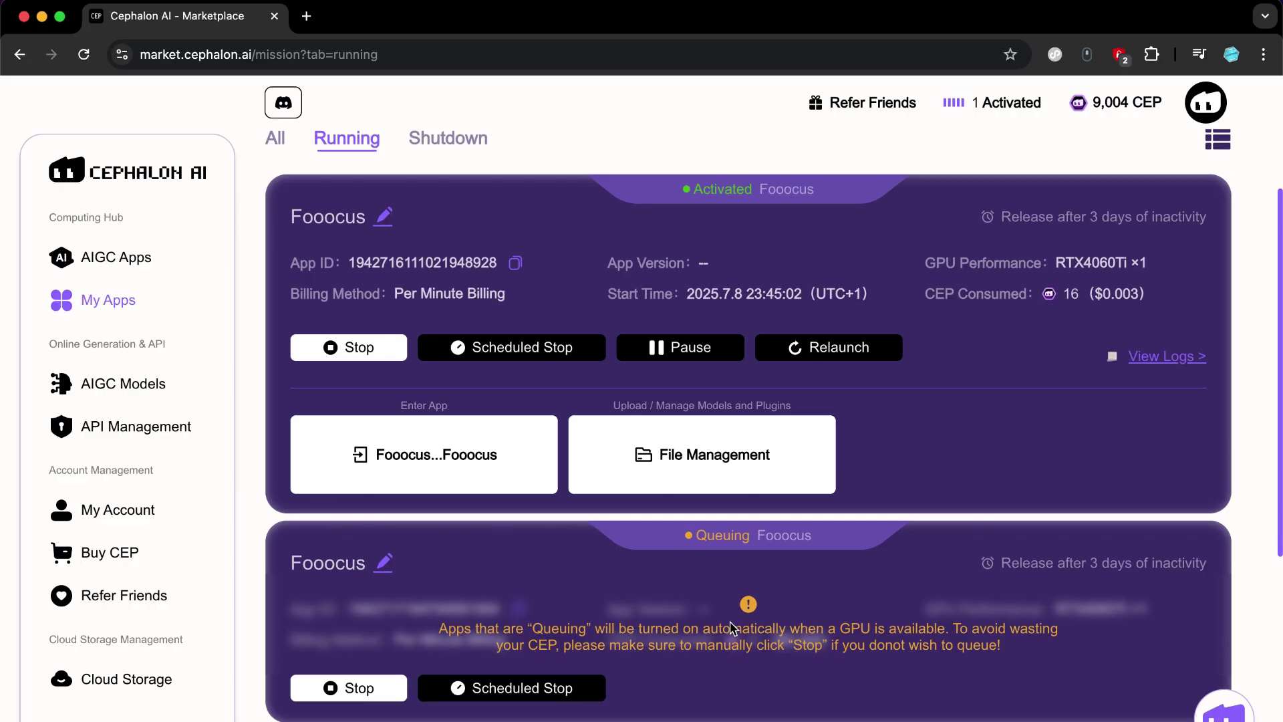
scroll(733, 628, up, 3)
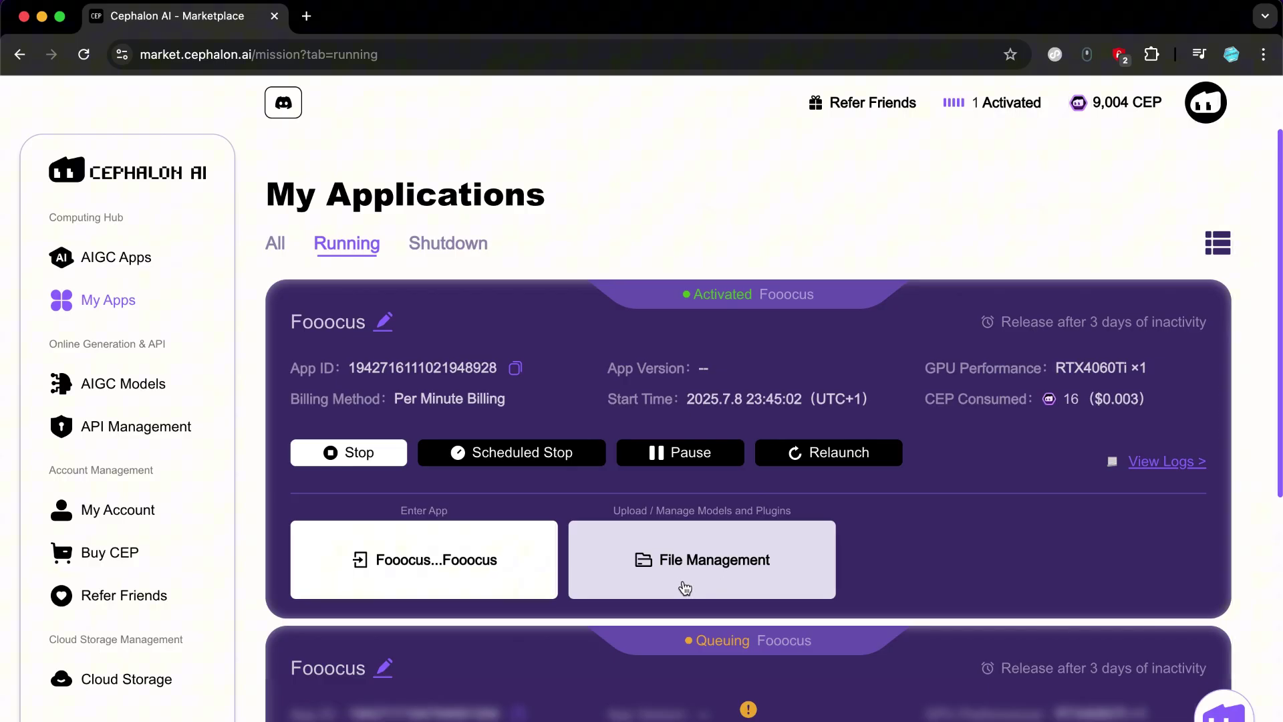
click(492, 572)
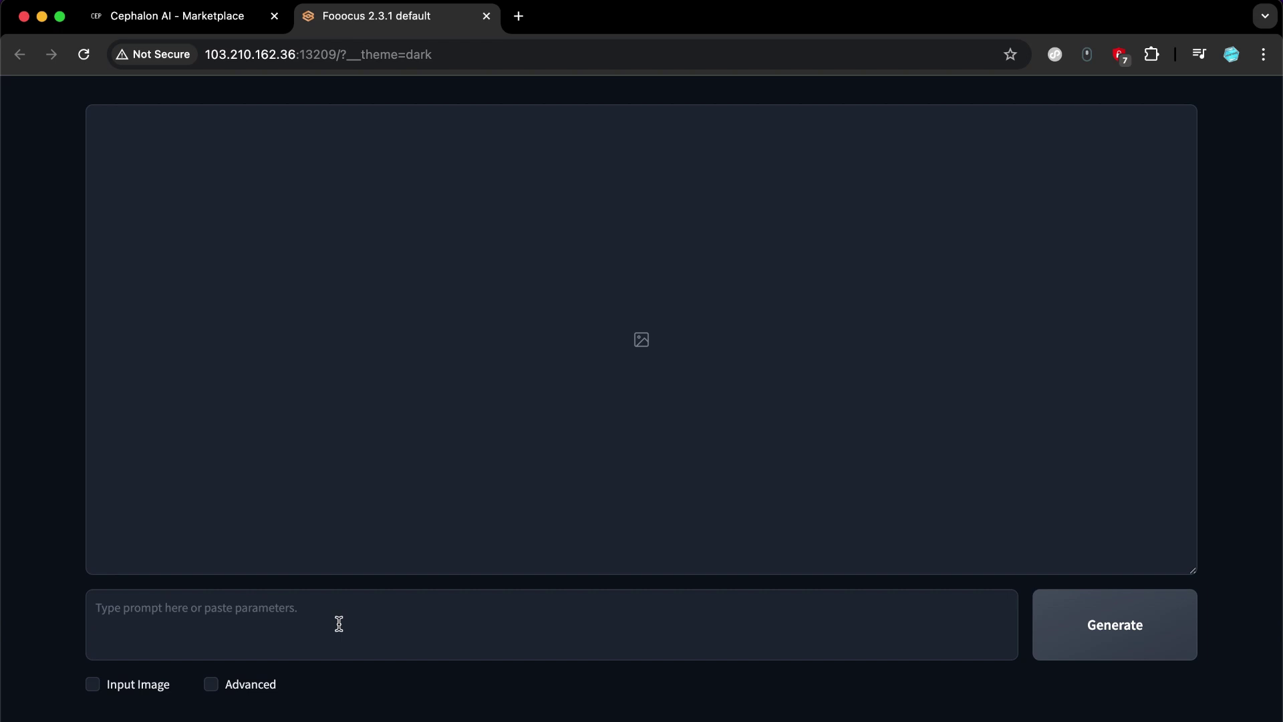
Step: Paste the golden fish prompt, remove the trailing blank line, and generate the image
text("A beautiful golden fish swimming gracefully in crystal-clear water, surrounded by soft rays of sunlight filtering through the surface, with gentle ripples and sparkling reflections, ultra-realistic, high detail, 4K resolution, magical and serene atmosphere.")
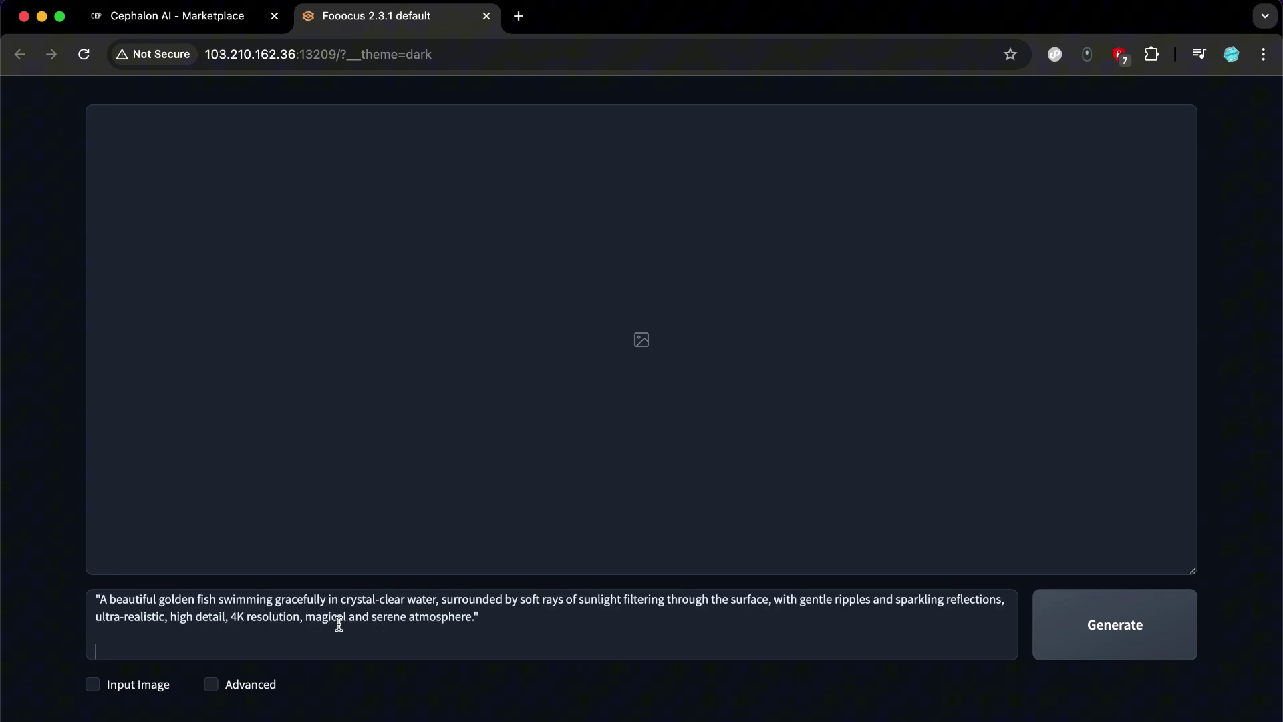
key(BackSpace)
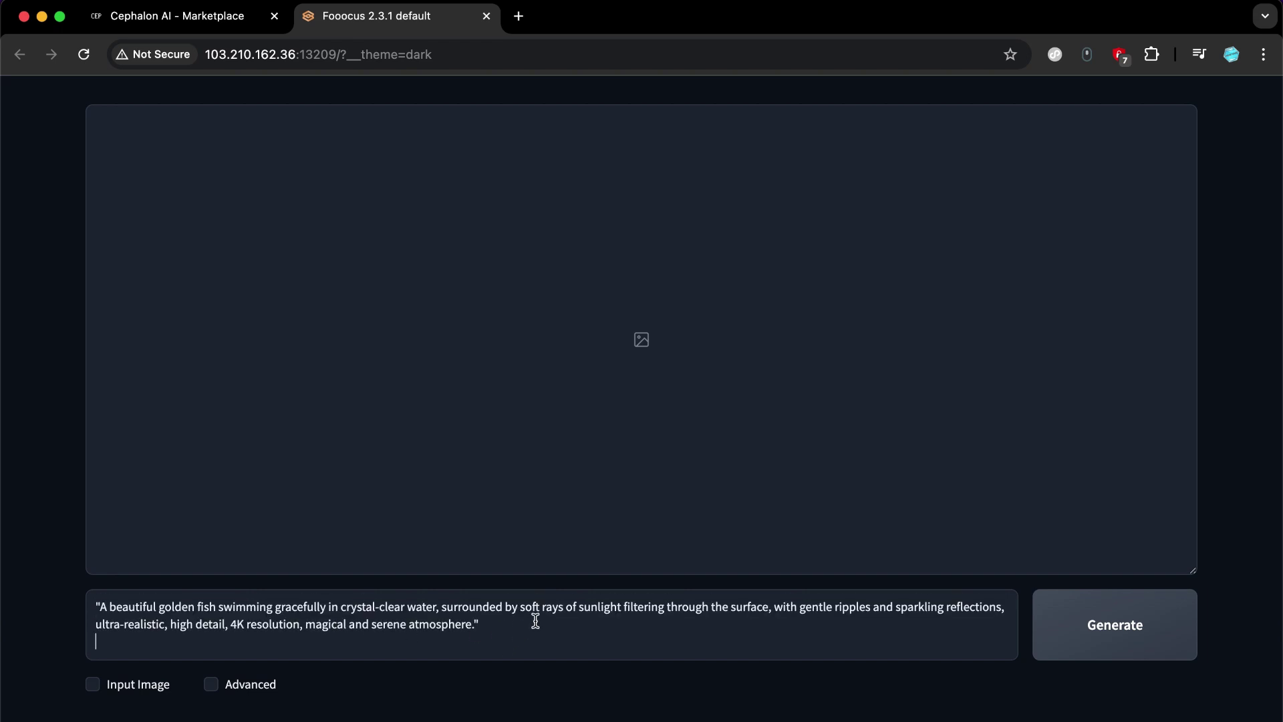
click(1115, 633)
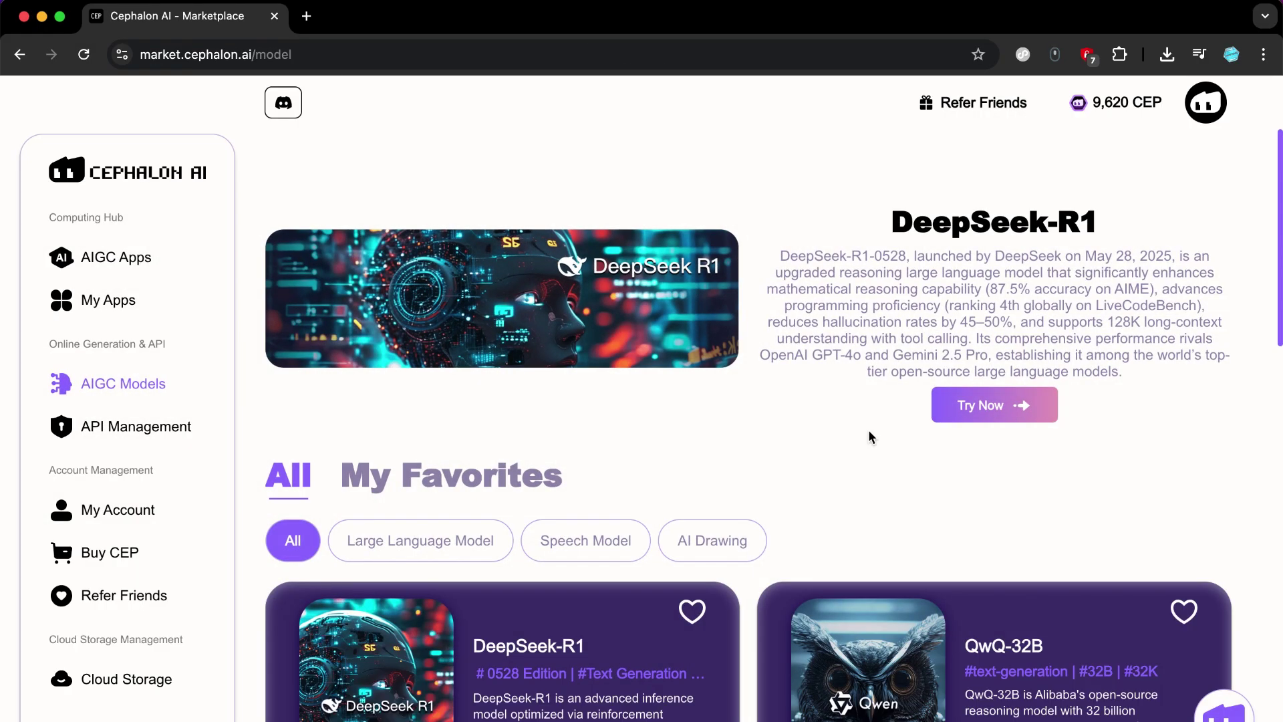
Step: Scroll through the AIGC Models catalog (DeepSeek-R1, QwQ-32B, FLUX.1 [dev], Llama-3.1-70B-Instruct, and more)
scroll(869, 431, down, 3)
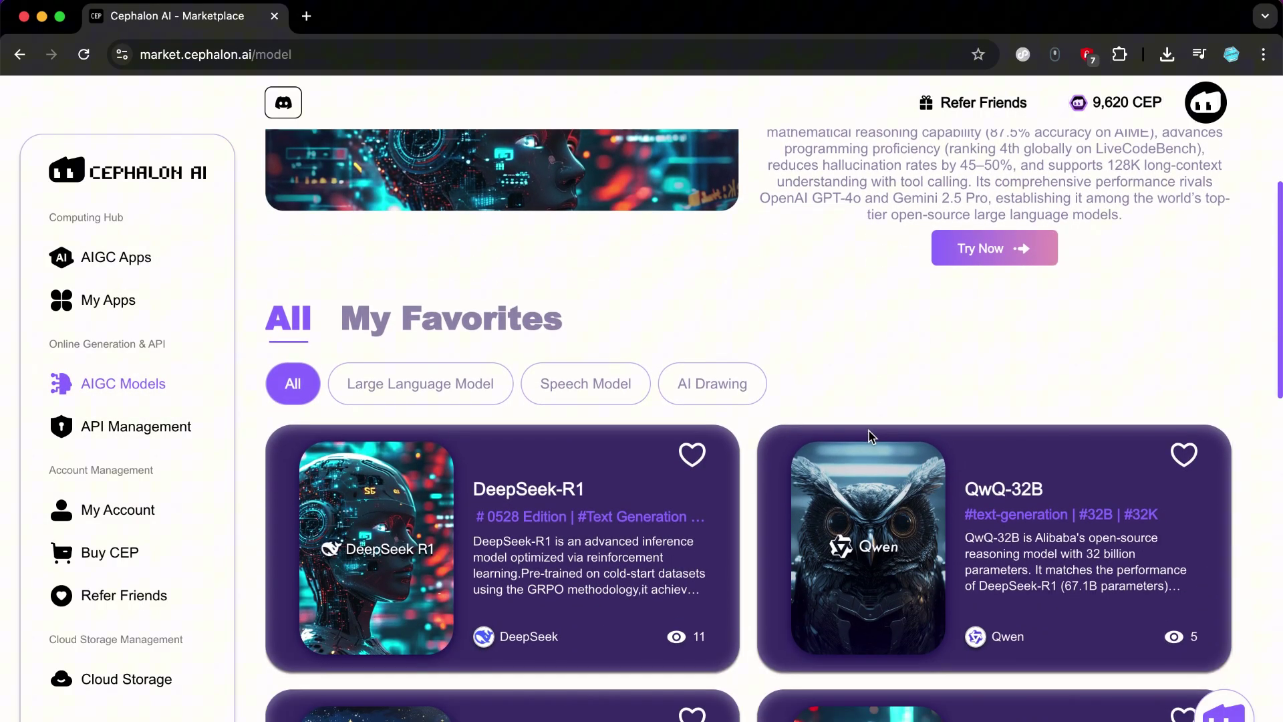
scroll(751, 518, down, 2)
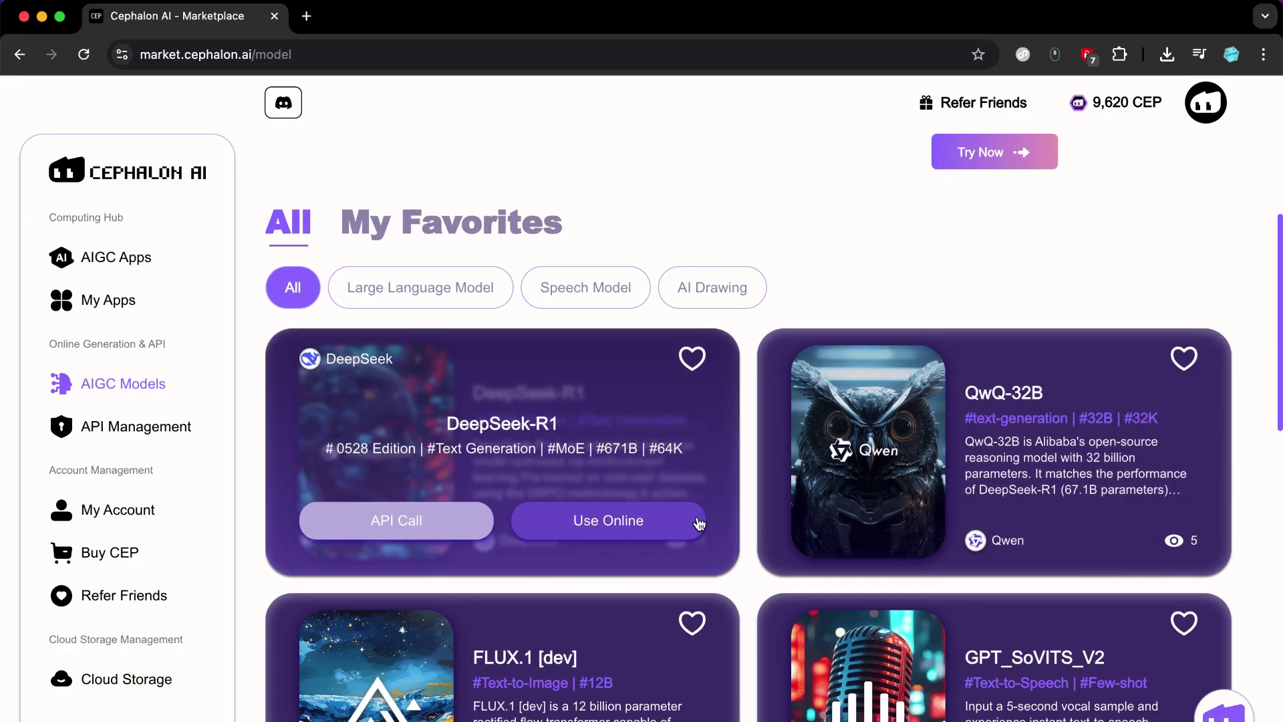
scroll(826, 508, down, 3)
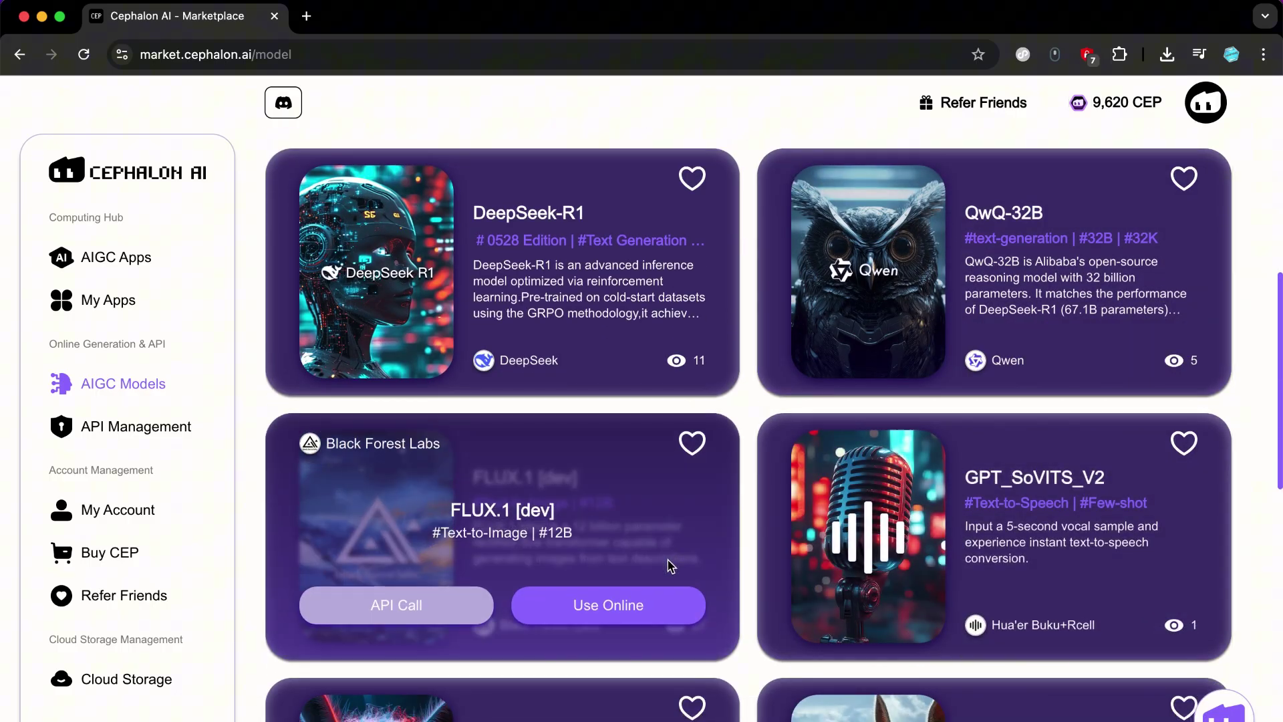
scroll(671, 566, down, 5)
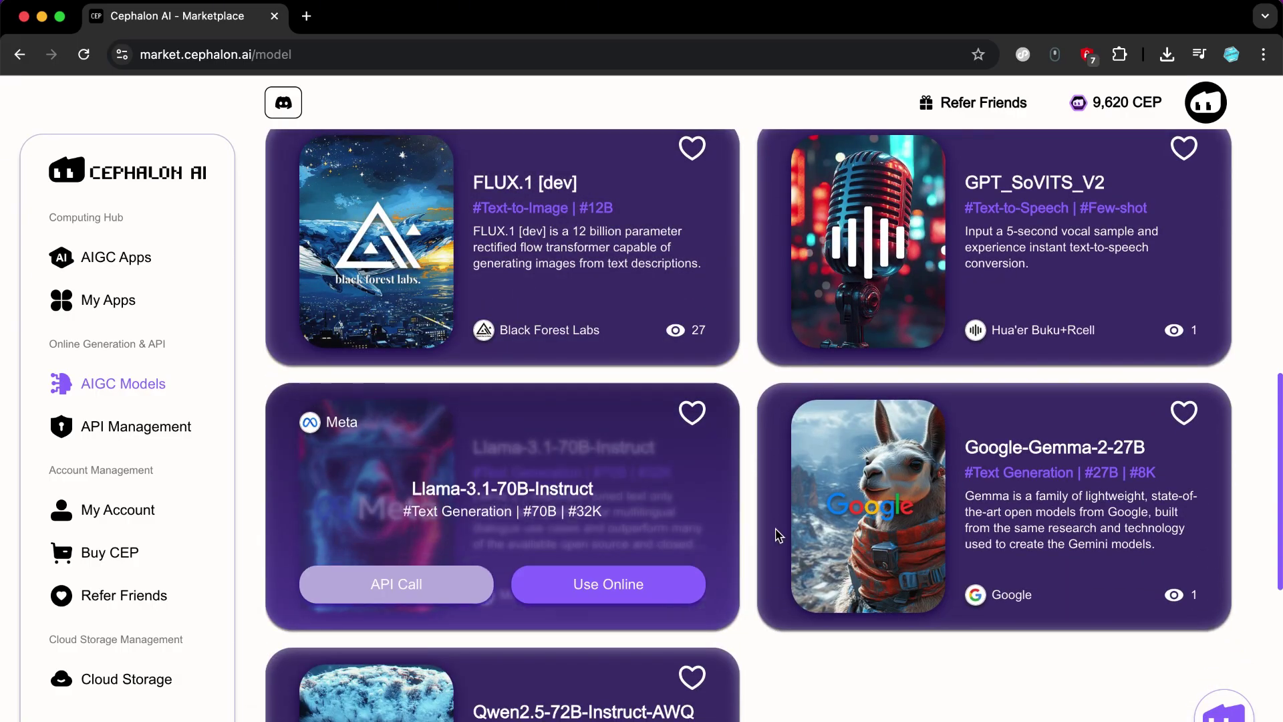
scroll(802, 545, down, 2)
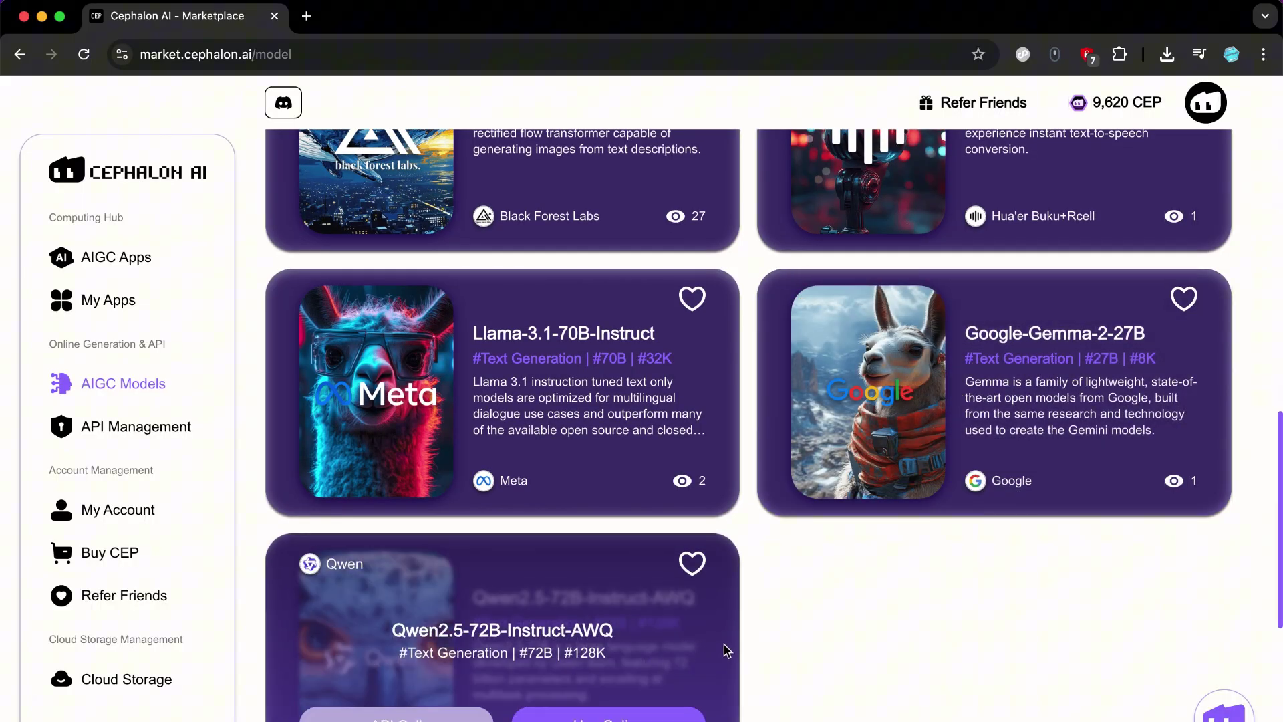
scroll(806, 639, up, 1)
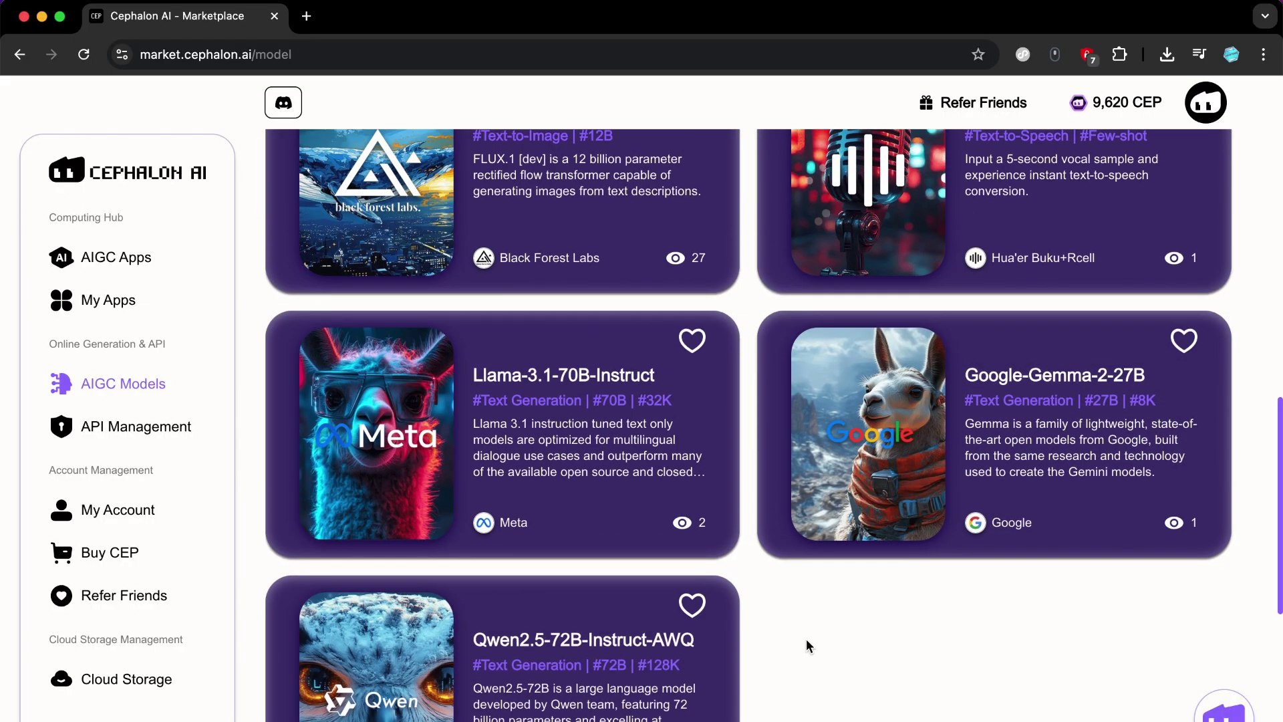
scroll(806, 638, up, 2)
scroll(876, 549, up, 8)
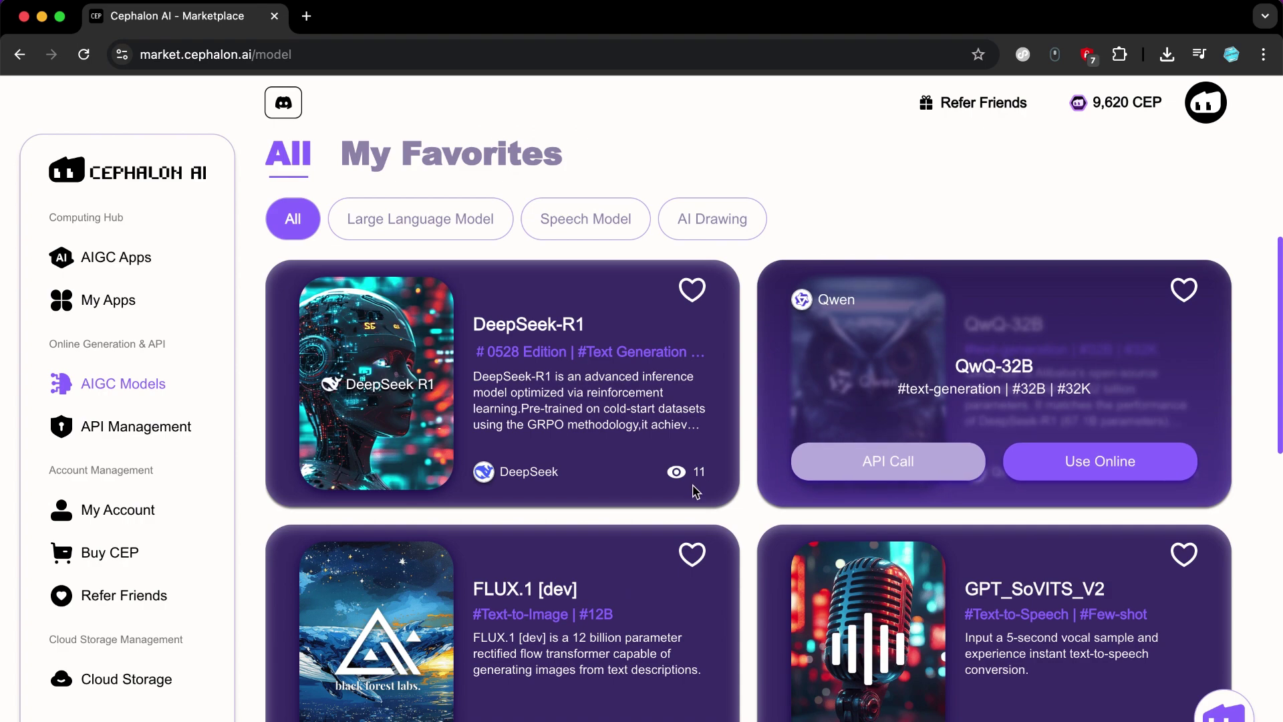
Step: Open DeepSeek-R1 for online chat and browse its prompt cards
mouse_move(662, 418)
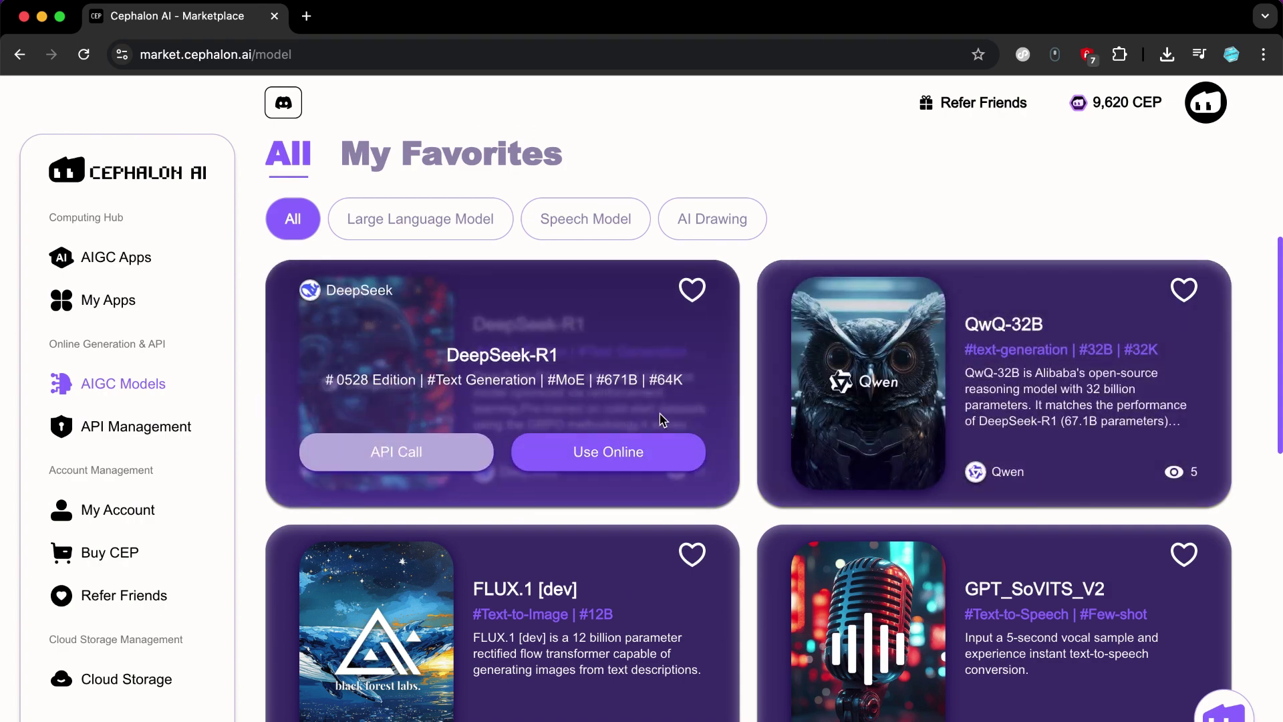
click(615, 458)
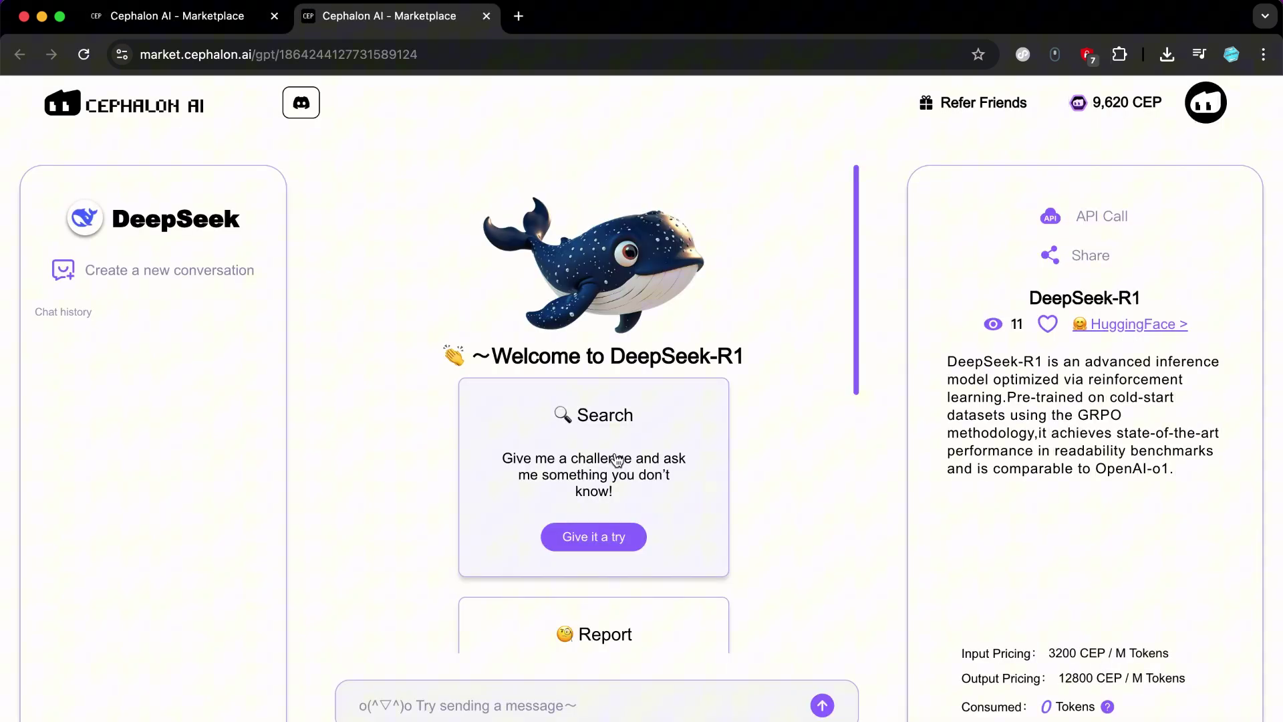
scroll(616, 460, down, 2)
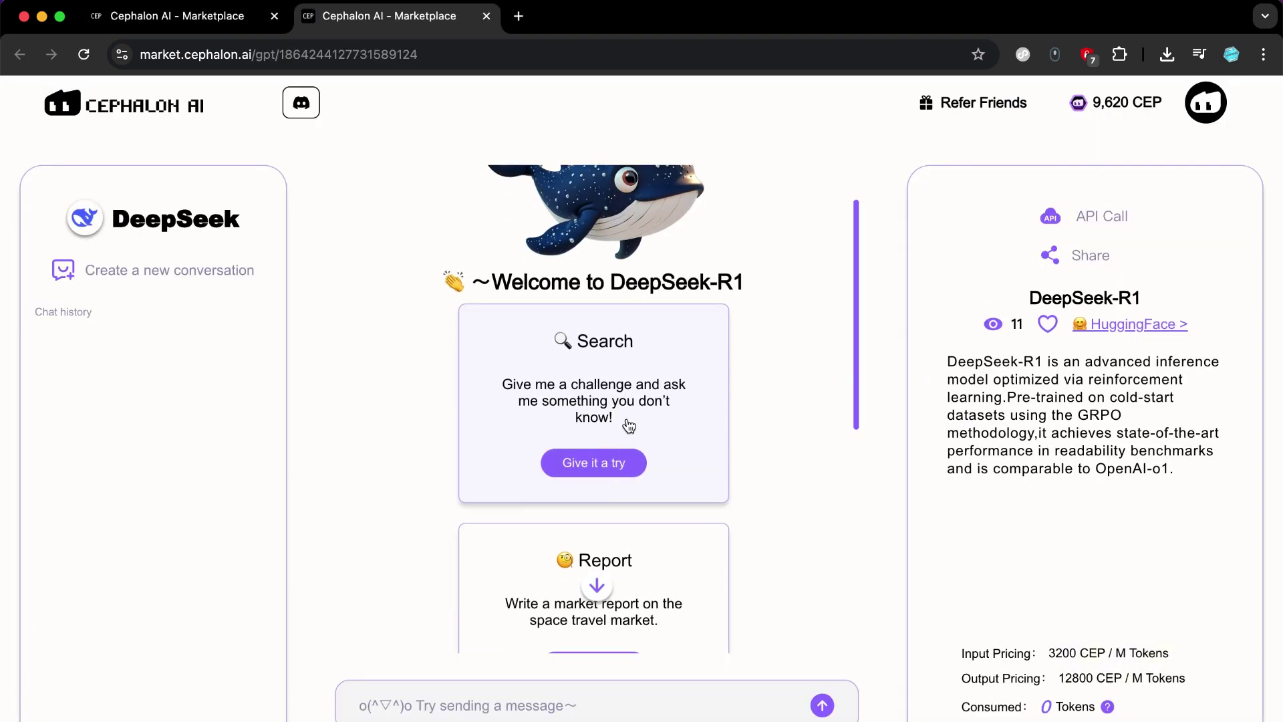
scroll(625, 420, down, 4)
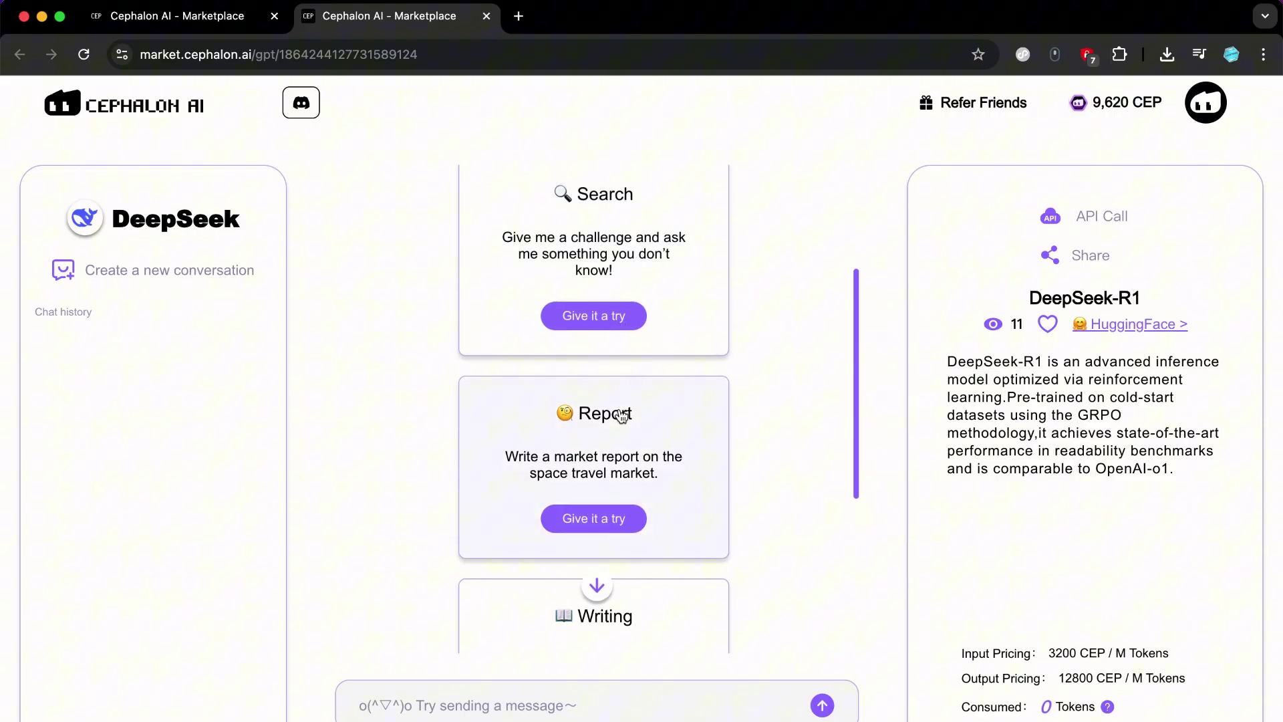
scroll(620, 435, down, 4)
scroll(618, 438, down, 4)
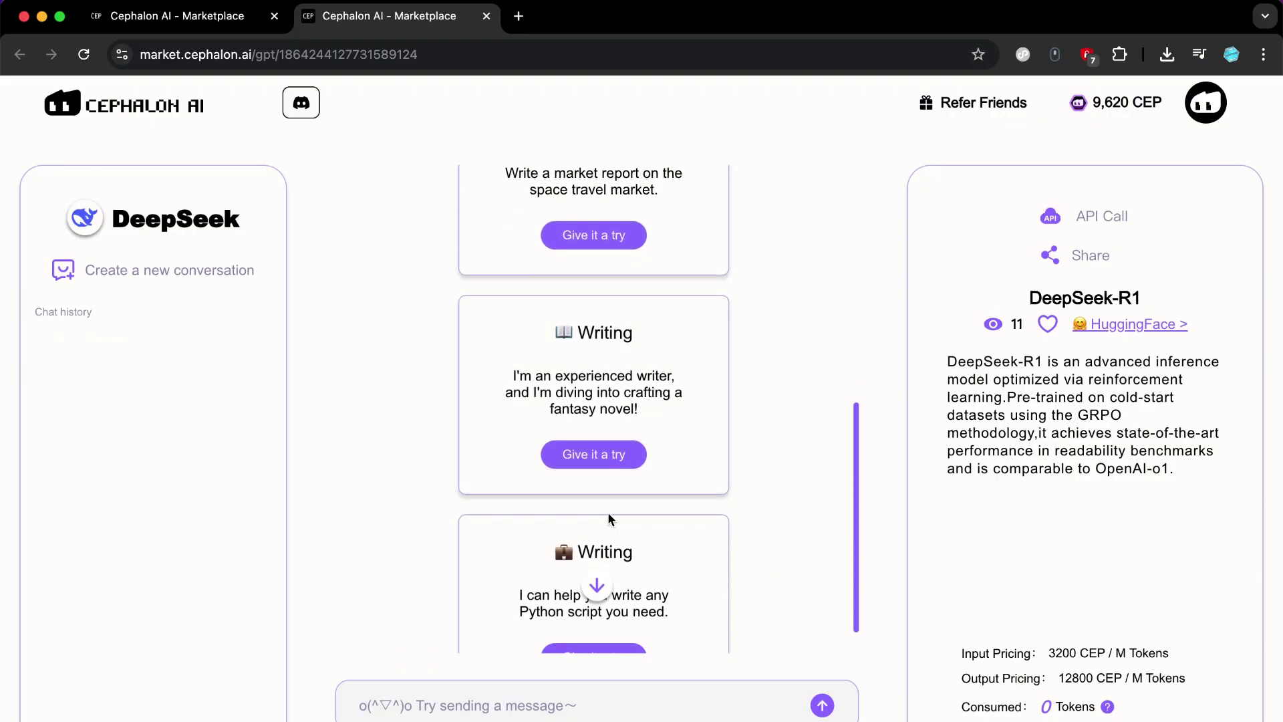
scroll(599, 556, down, 2)
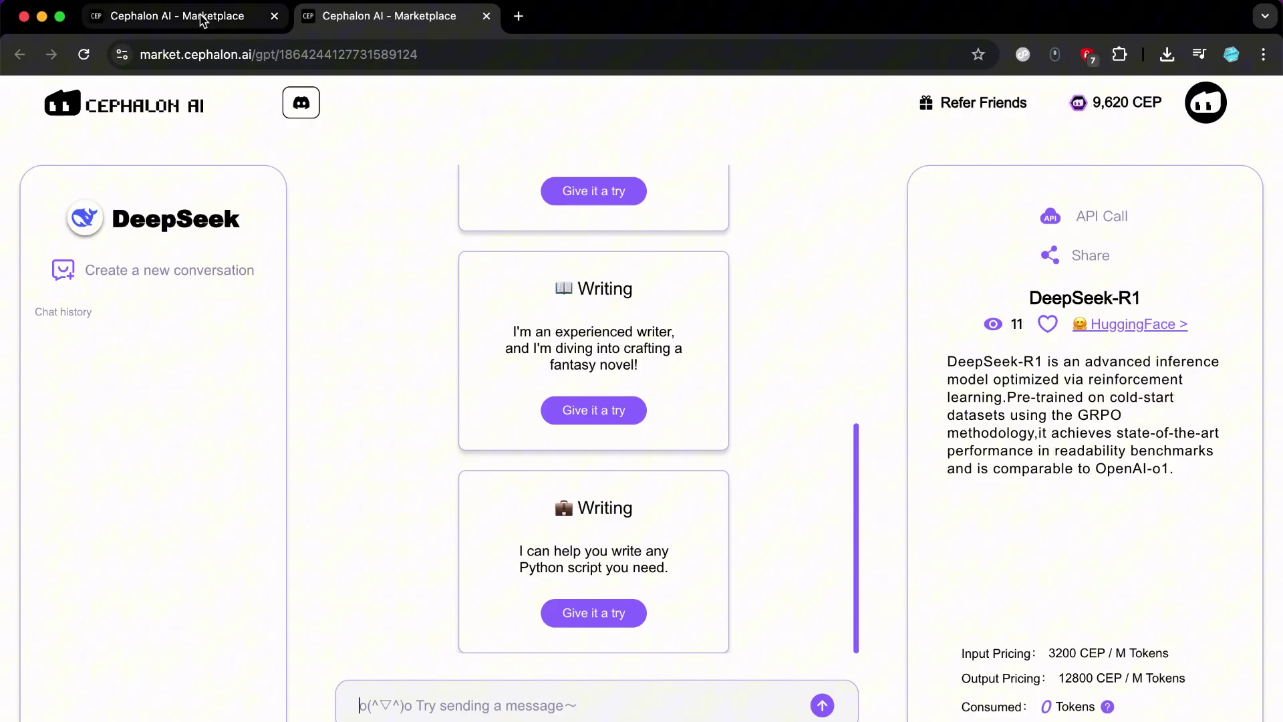
Step: Close the DeepSeek chat and create a New Folder in Cloud Storage
key(super+w)
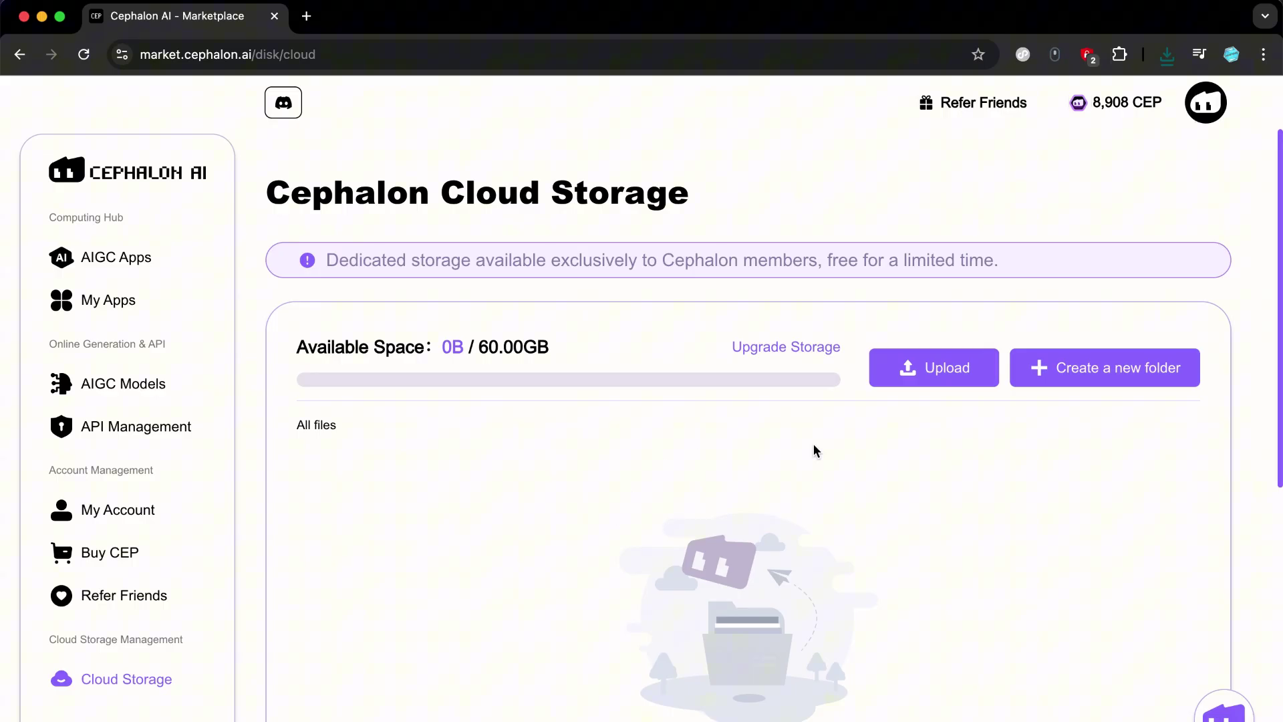
scroll(812, 444, down, 1)
click(1069, 354)
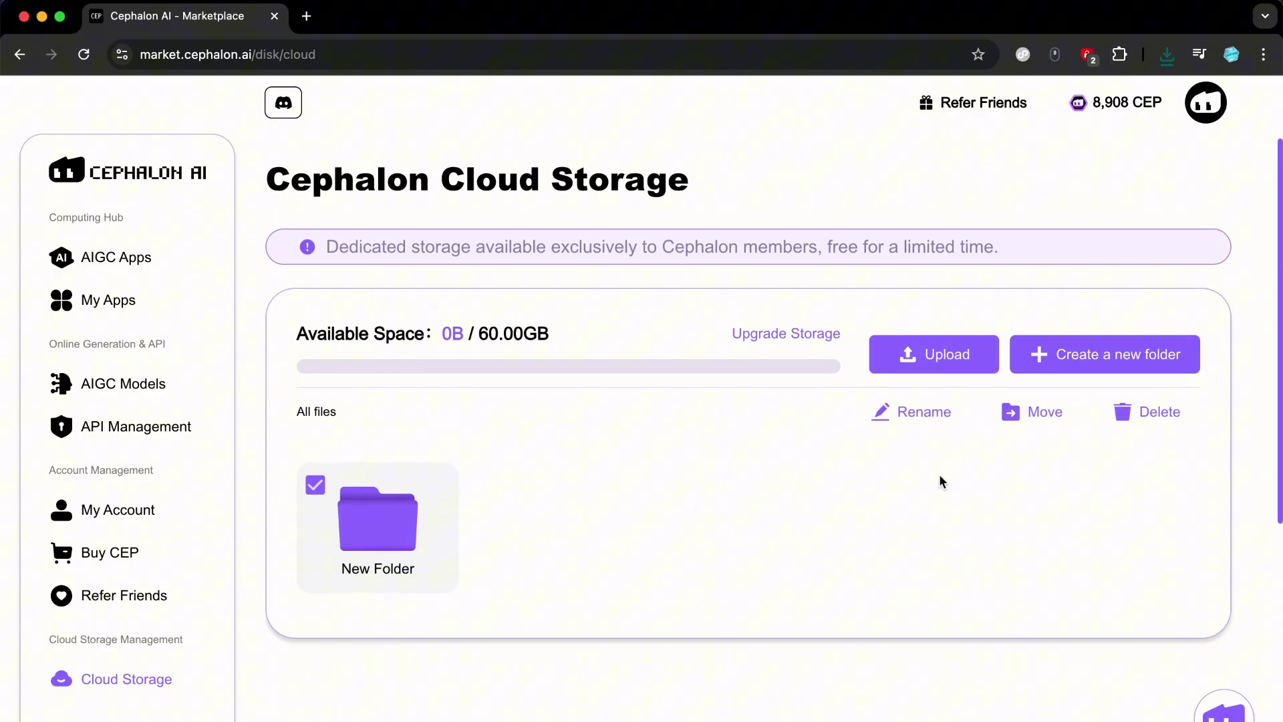
Step: On the Buy CEP page, pick the 148.0K CEP package for $20.0
click(165, 551)
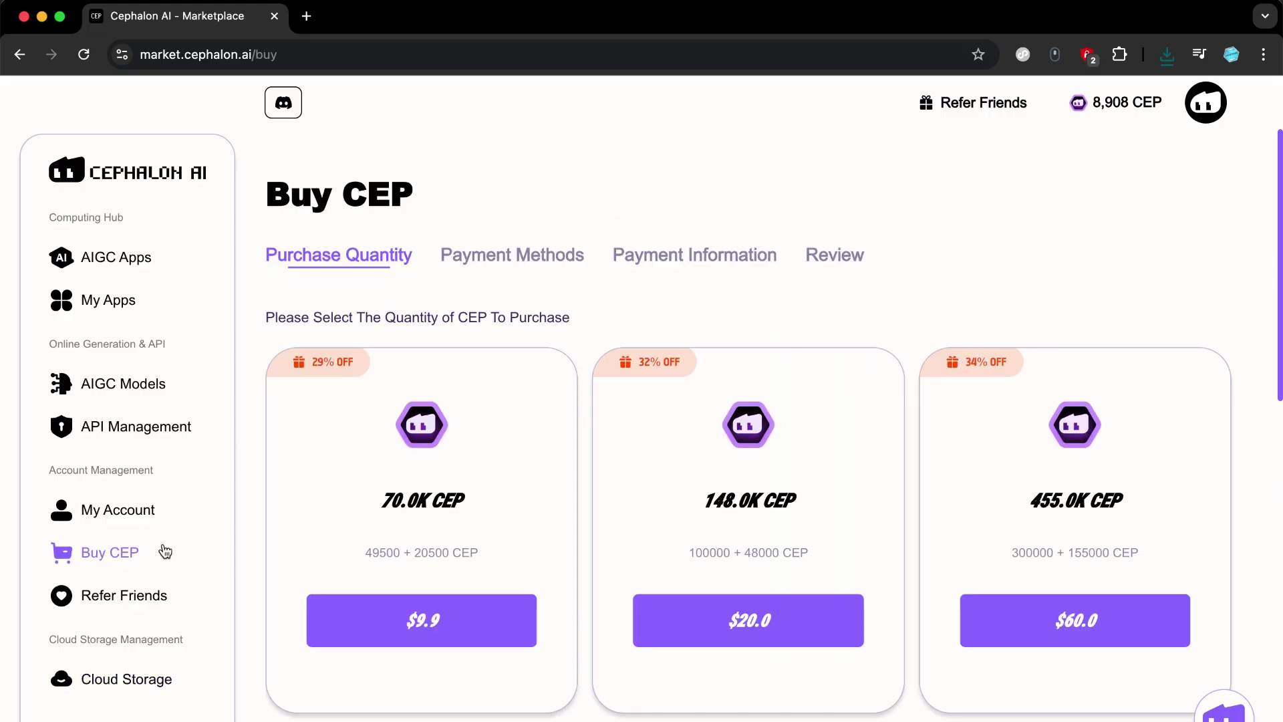
scroll(423, 475, down, 2)
scroll(423, 475, down, 1)
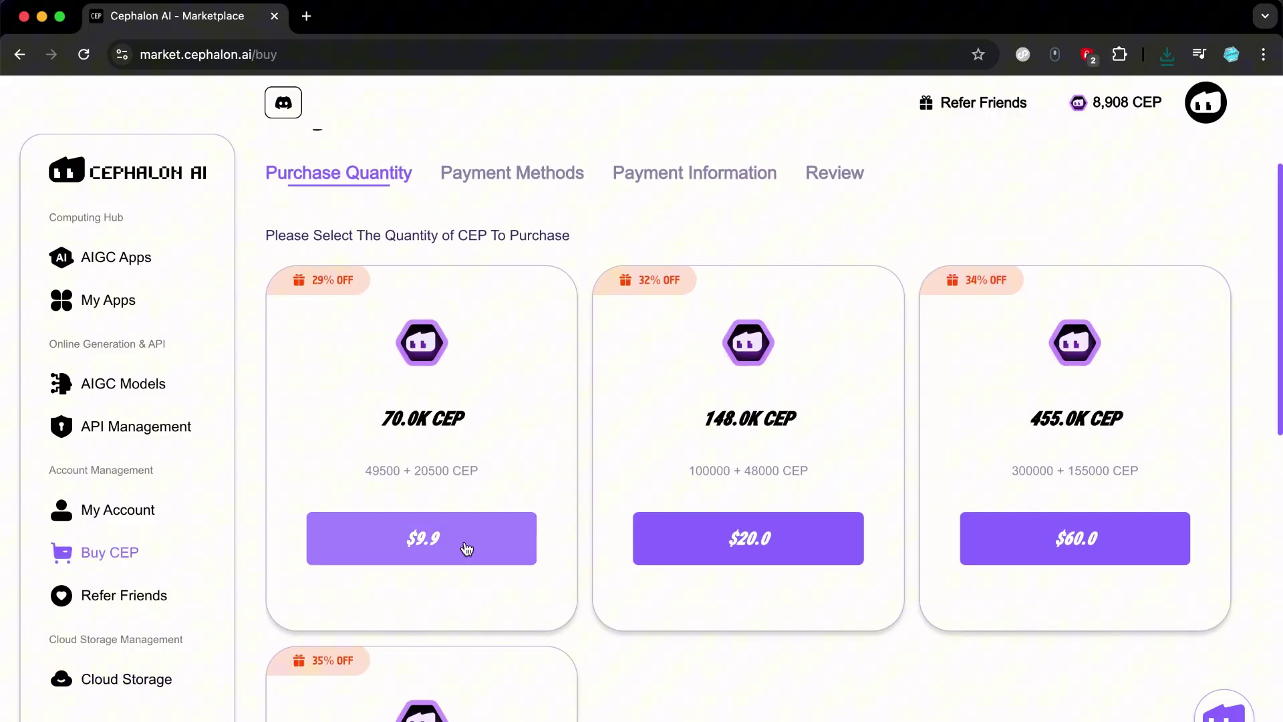
scroll(689, 532, down, 1)
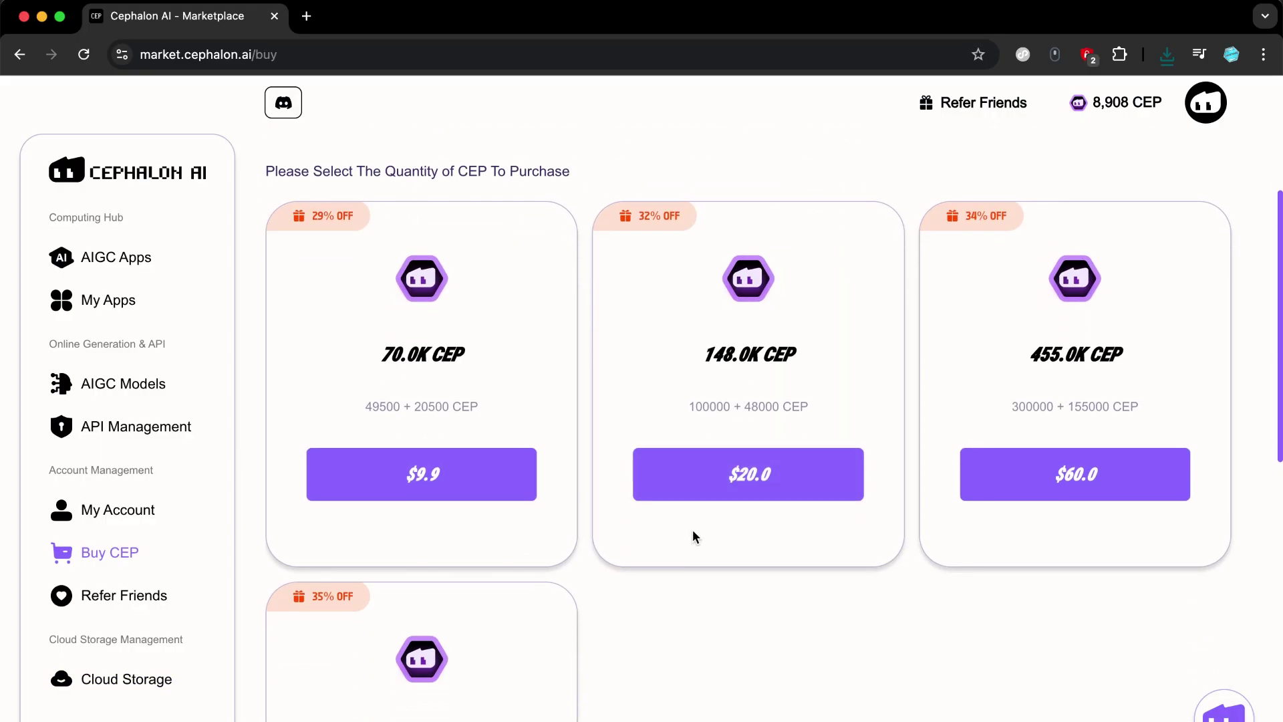
scroll(738, 481, up, 1)
click(738, 487)
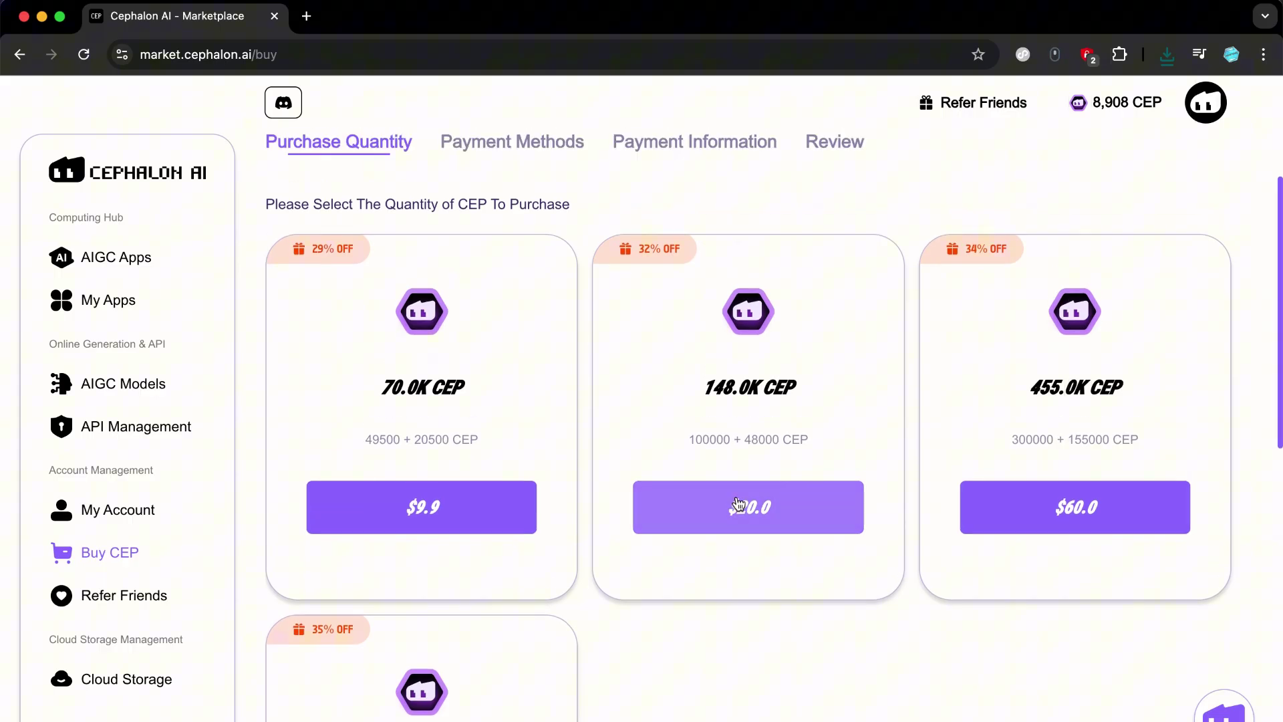
scroll(737, 502, down, 1)
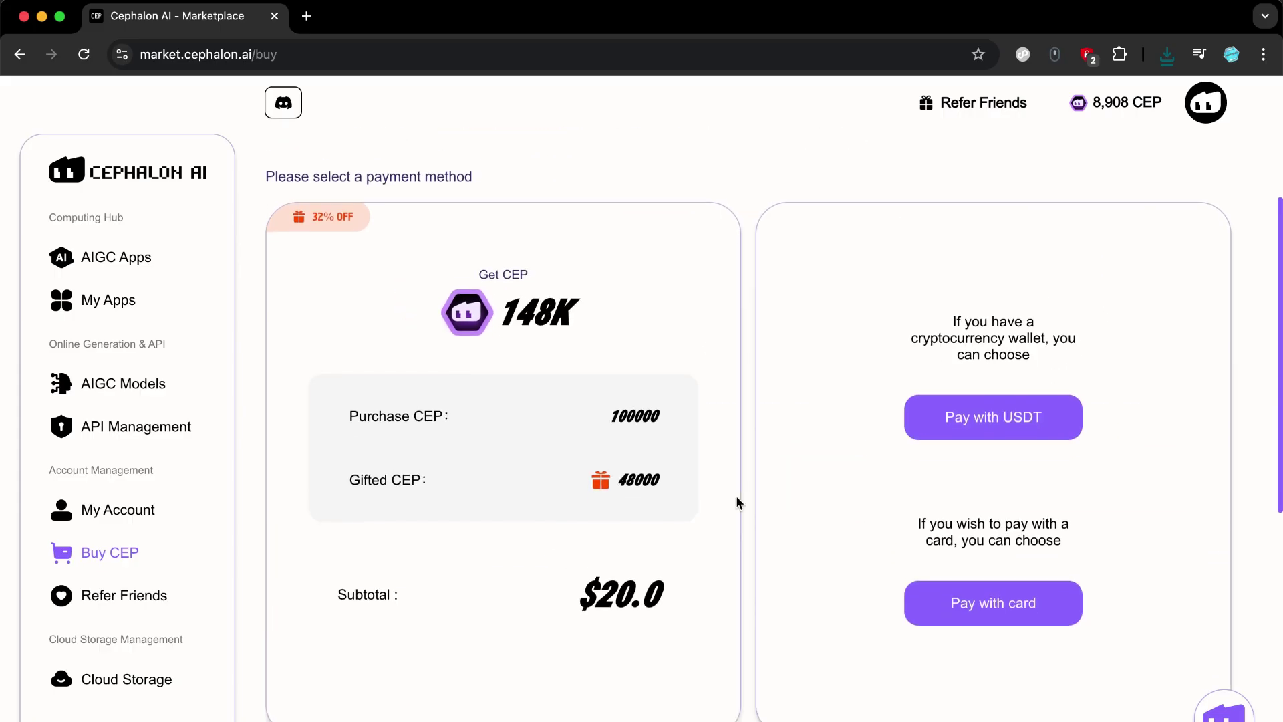